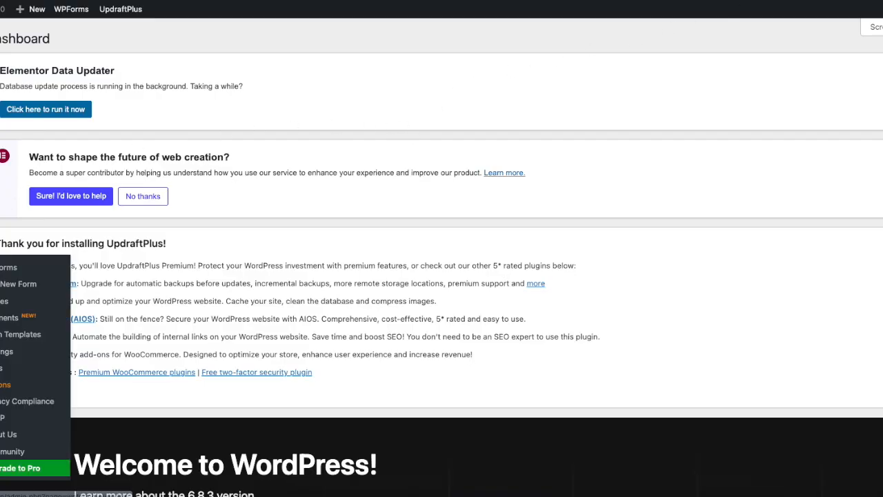
Search the plugin directory for 'donation', then install and activate GiveWP
mouse_move(1, 320)
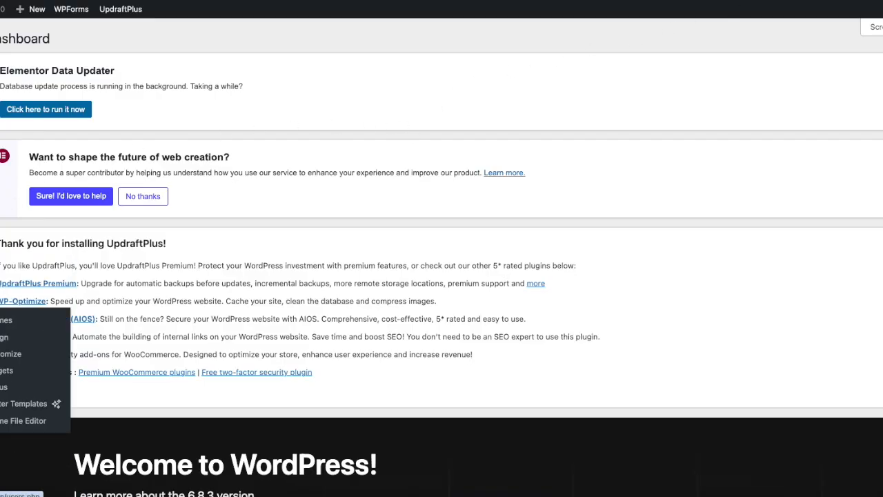
mouse_move(1, 340)
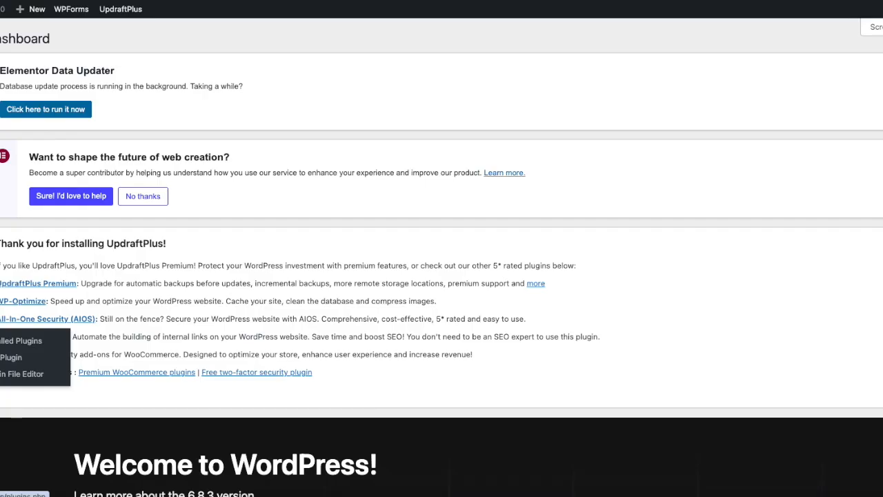
click(11, 357)
click(801, 73)
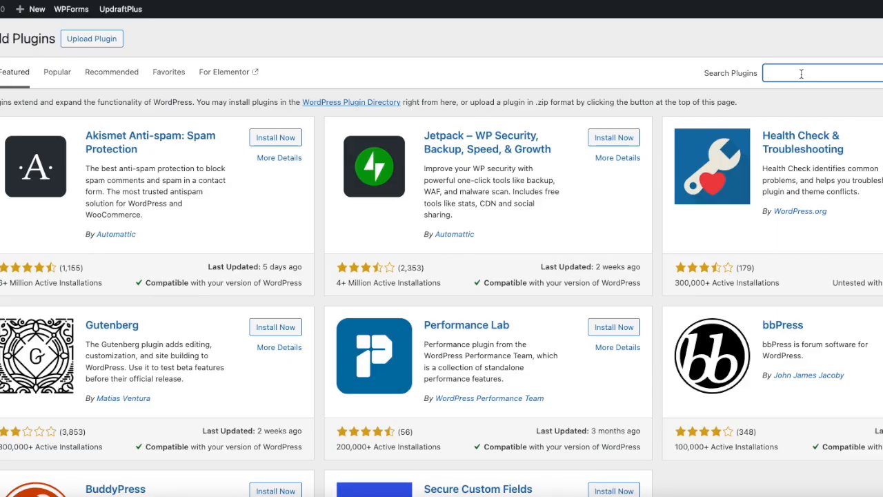
text(donation)
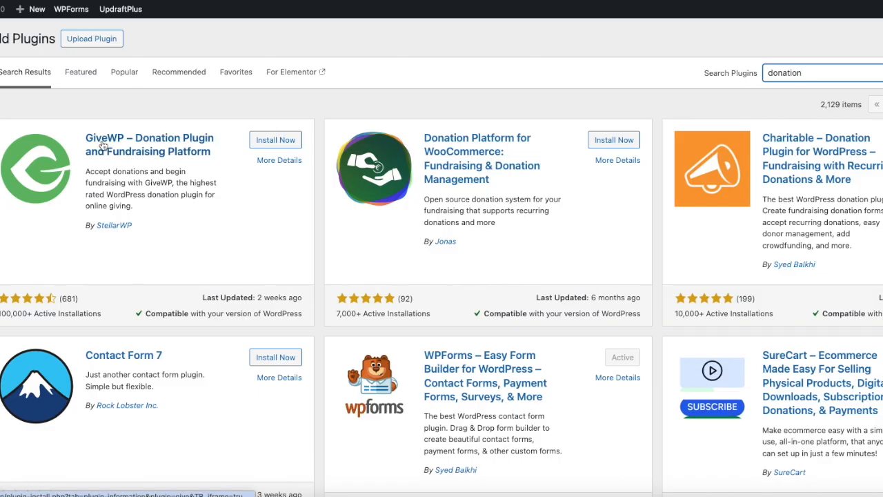
click(273, 142)
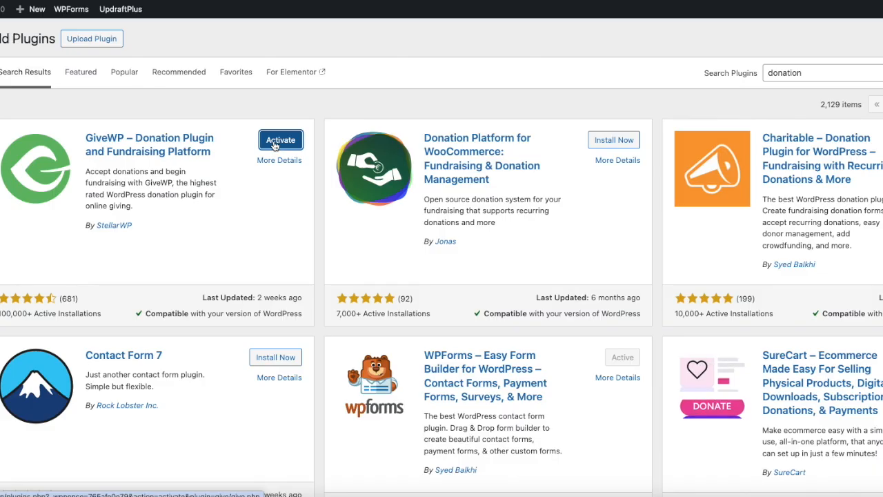
click(280, 140)
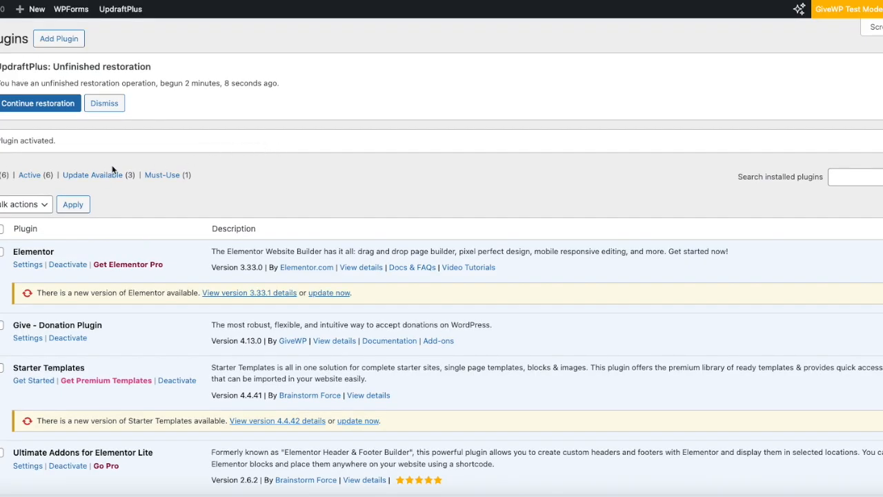
Start a new campaign from Give > Campaigns, reaching the fundraising cause questions
mouse_move(0, 183)
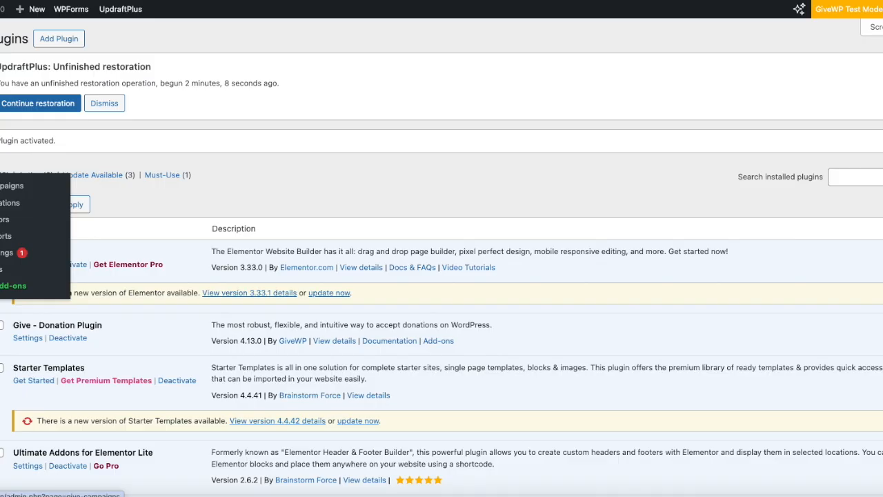
click(14, 191)
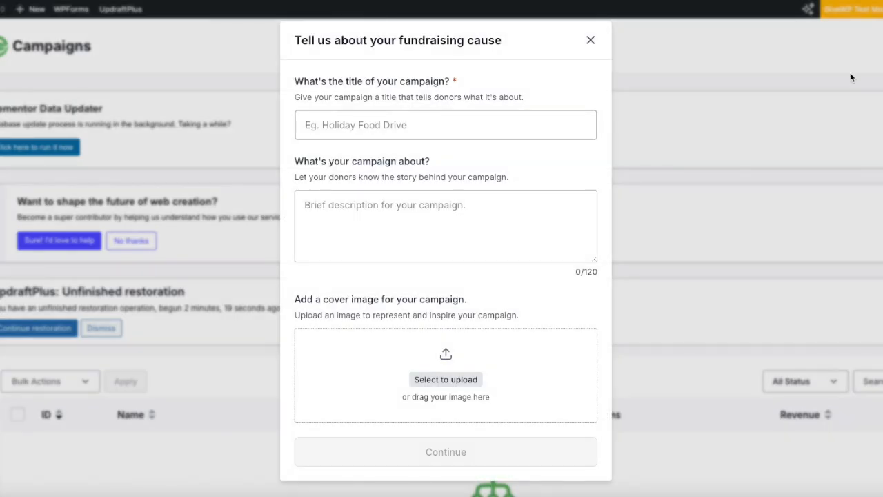
click(499, 129)
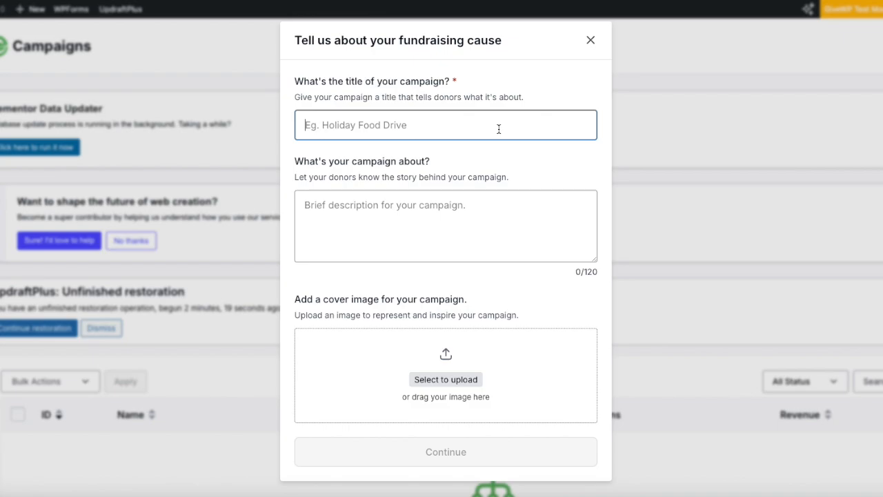
Title the campaign 'Clean water project' with the description 'The villages have to travel 5km each way just to fetch water'
text(Clea)
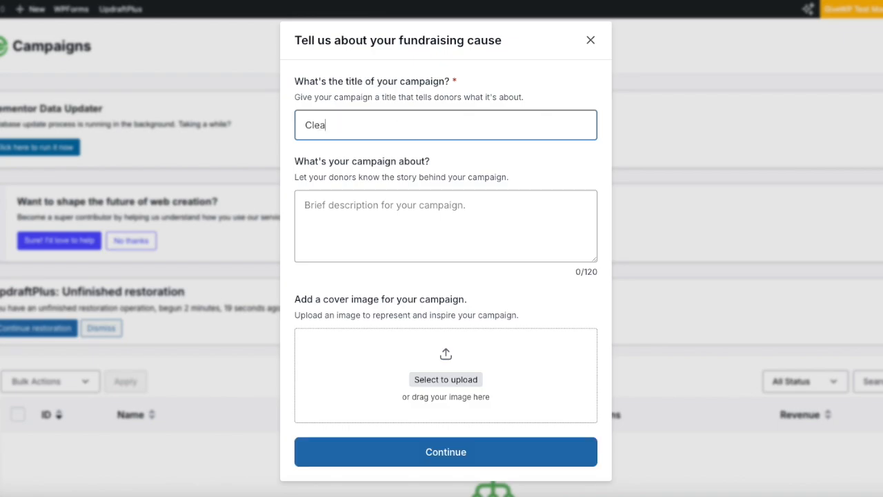
text(n water project)
click(328, 218)
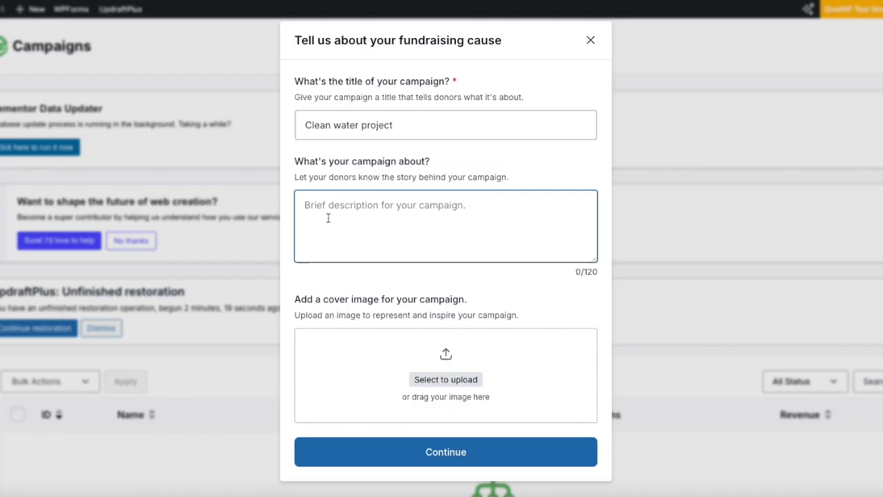
text(The )
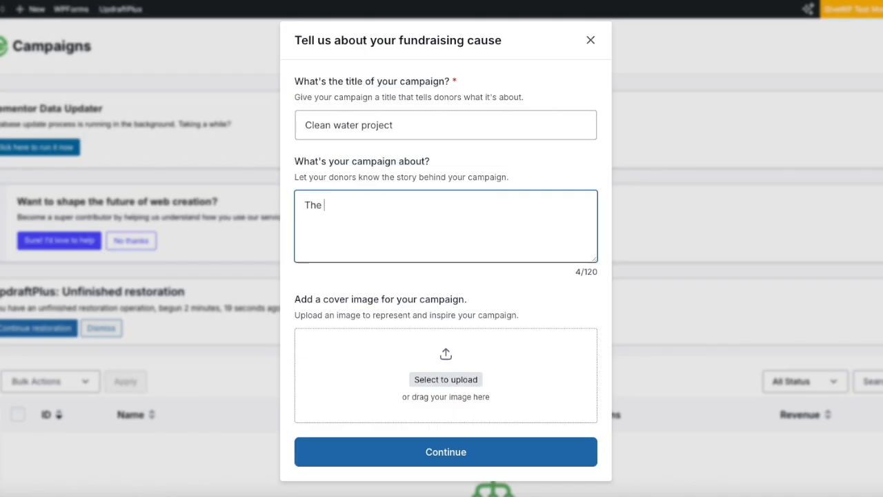
text(villages have to trave)
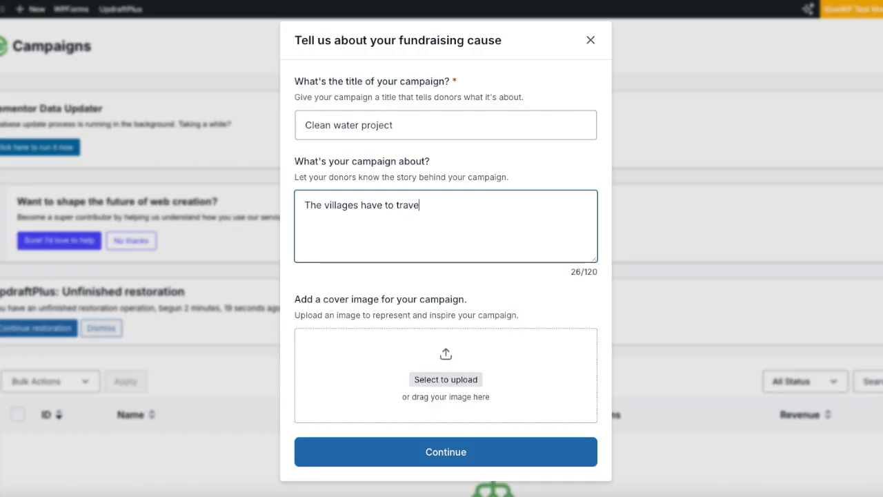
text(l 5km each way )
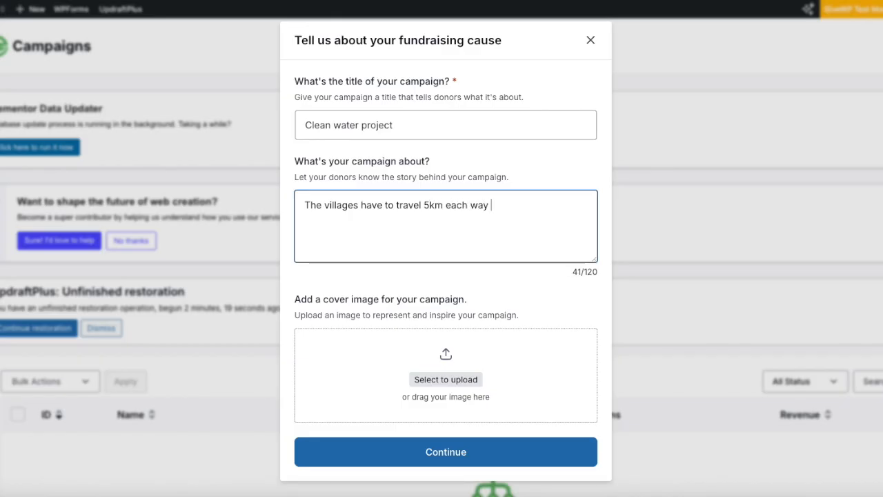
text(just t)
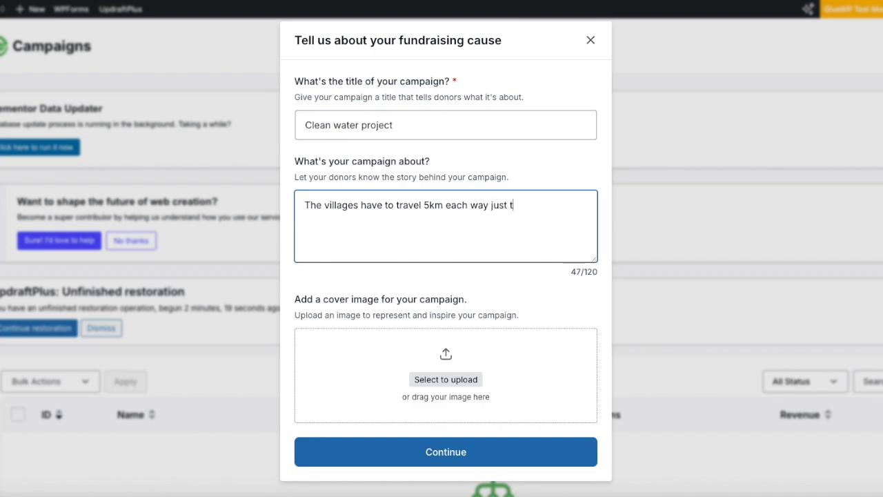
text(o fetch water)
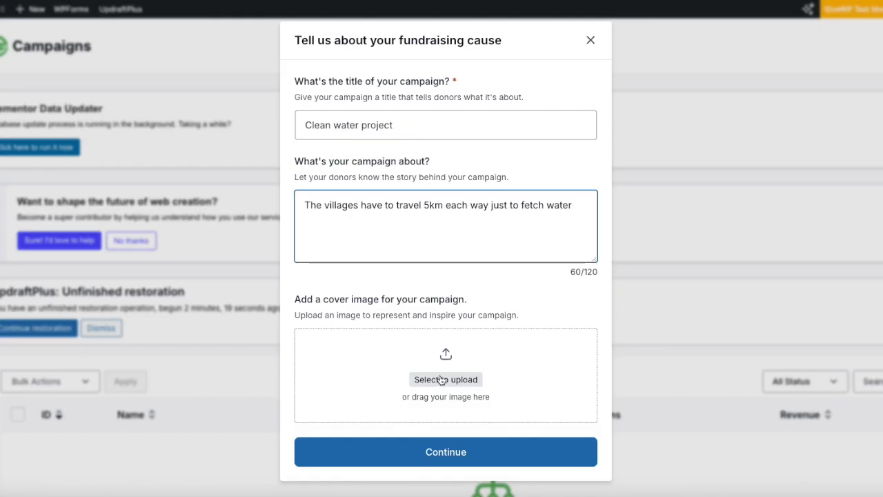
Choose the water-tap photo from the Media Library as the campaign cover and continue
click(446, 381)
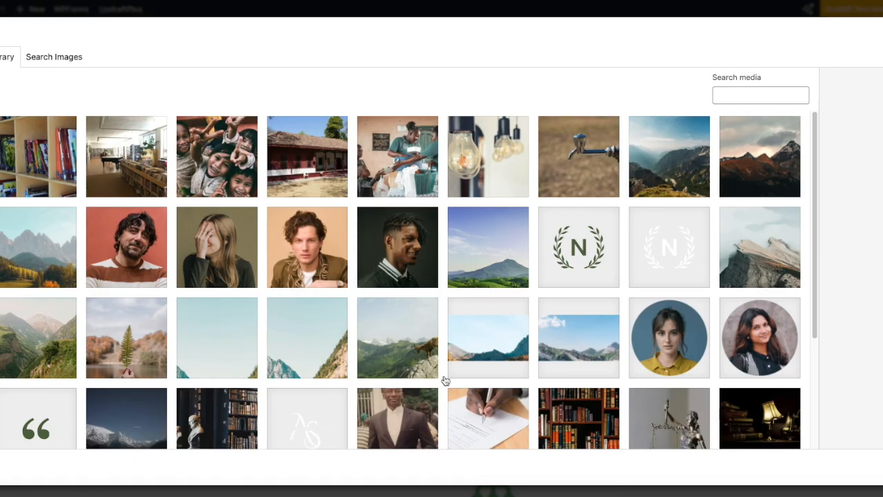
click(580, 168)
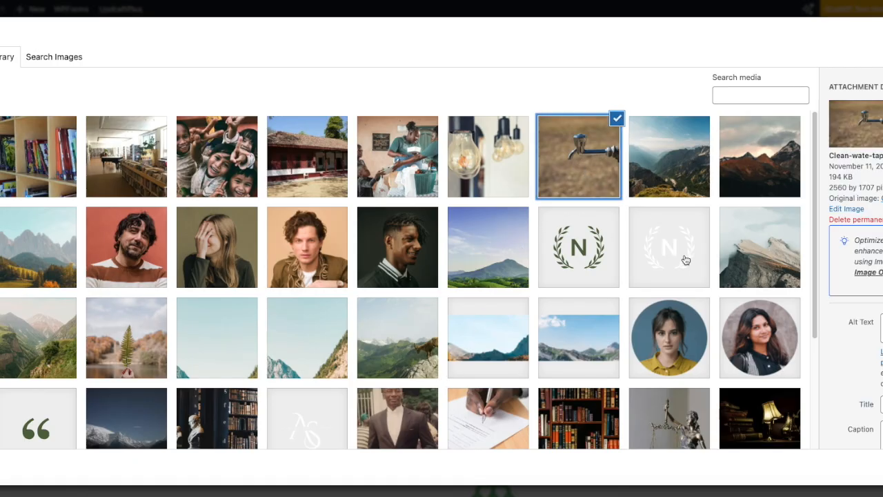
click(882, 467)
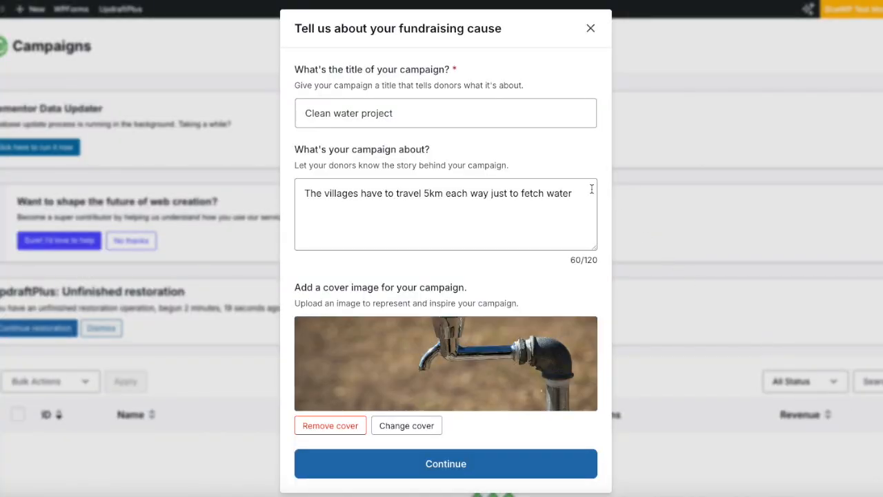
click(455, 462)
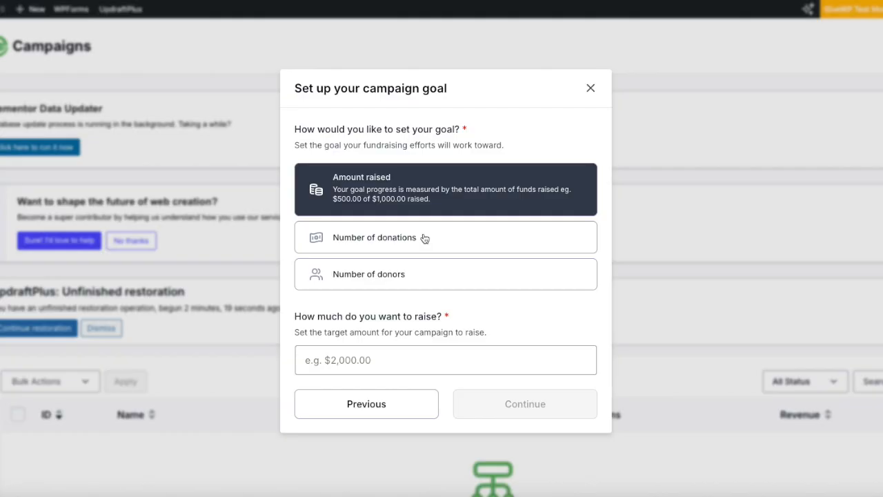
Enter a 30000 amount-raised target and finish creating the campaign
click(391, 363)
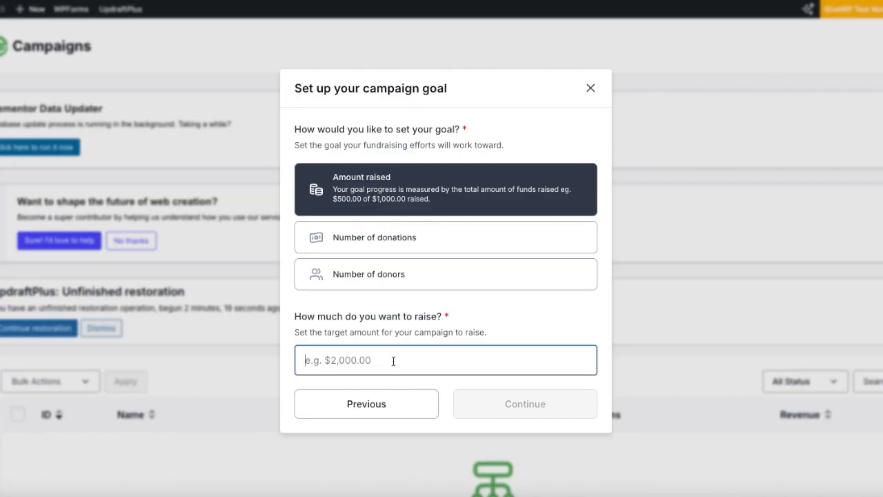
text(300000)
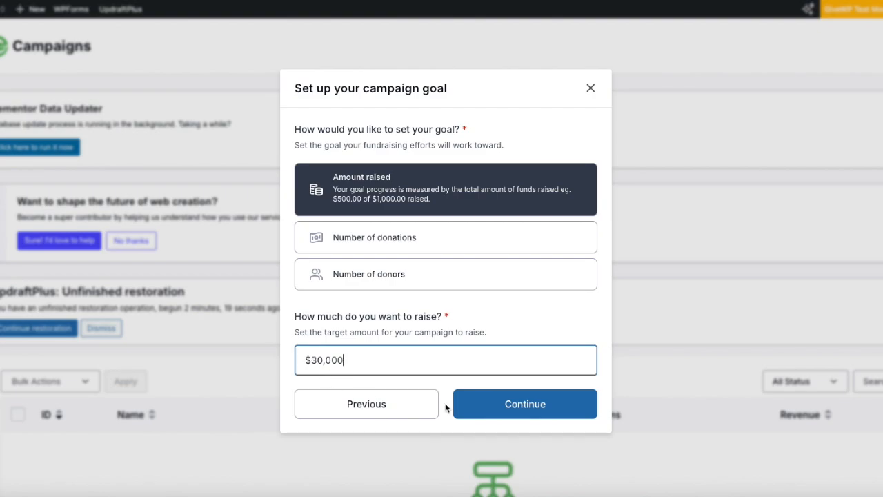
click(533, 407)
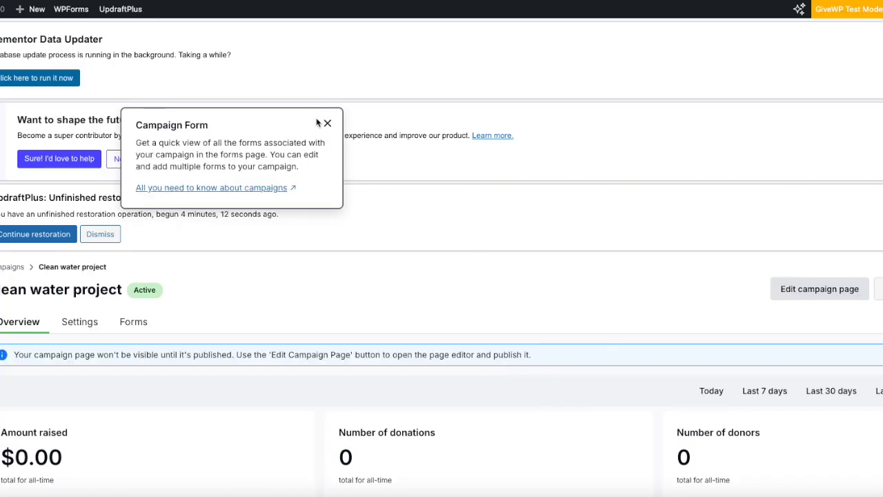
Dismiss the form tip, open the Clean water project page for editing, then return to the overview
click(328, 124)
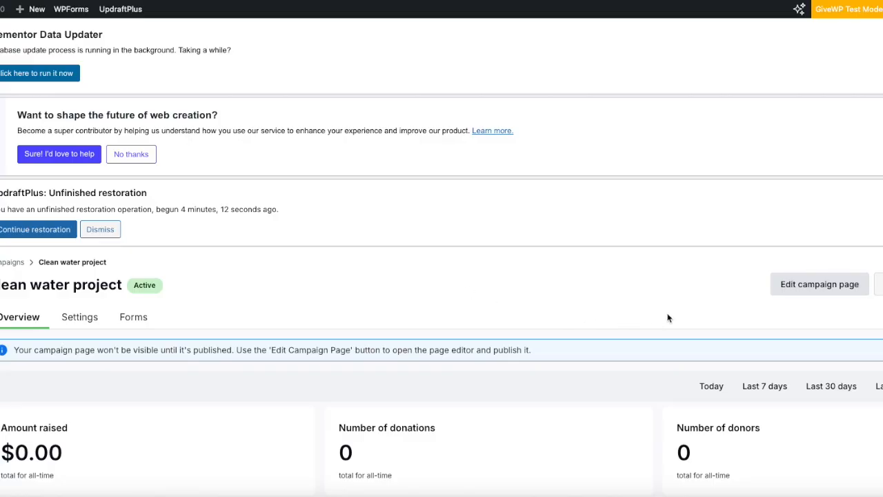
click(811, 289)
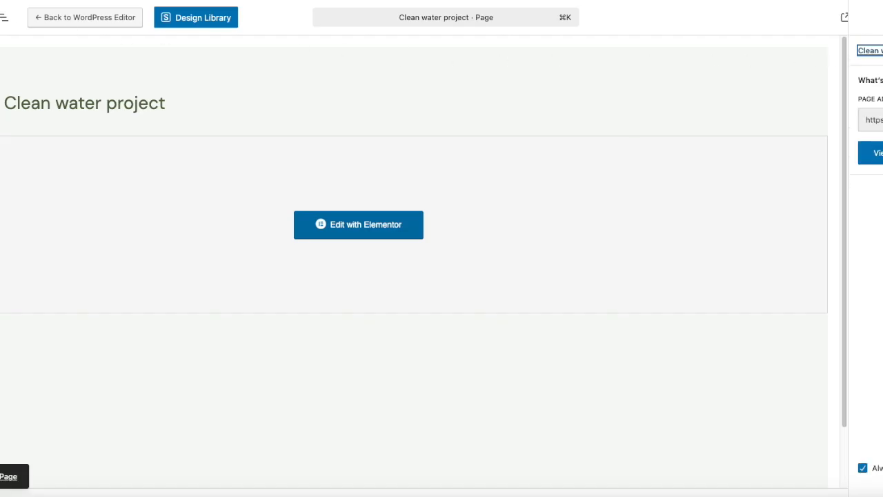
click(1, 18)
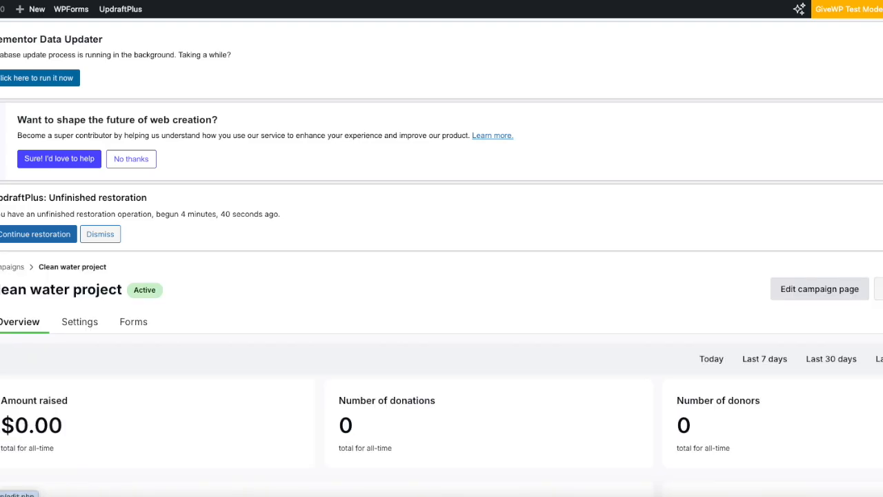
Scroll down the page on the way to GiveWP's General settings
scroll(252, 301, down, 1)
scroll(252, 302, down, 4)
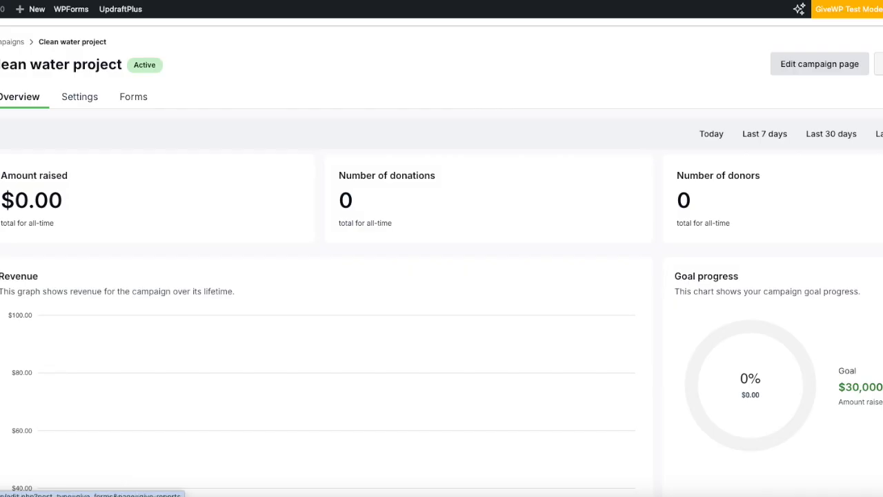
scroll(216, 276, down, 3)
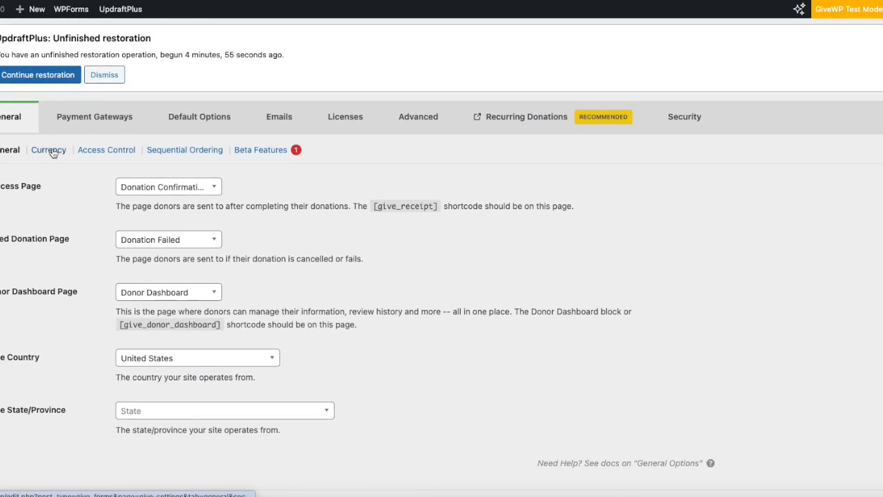
On the Currency sub-tab, select Pounds Sterling (£) and save the change
click(53, 151)
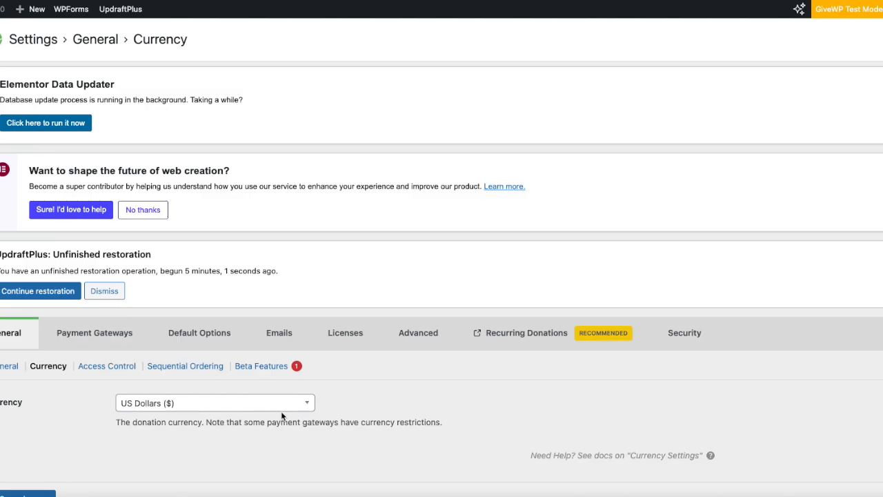
click(307, 405)
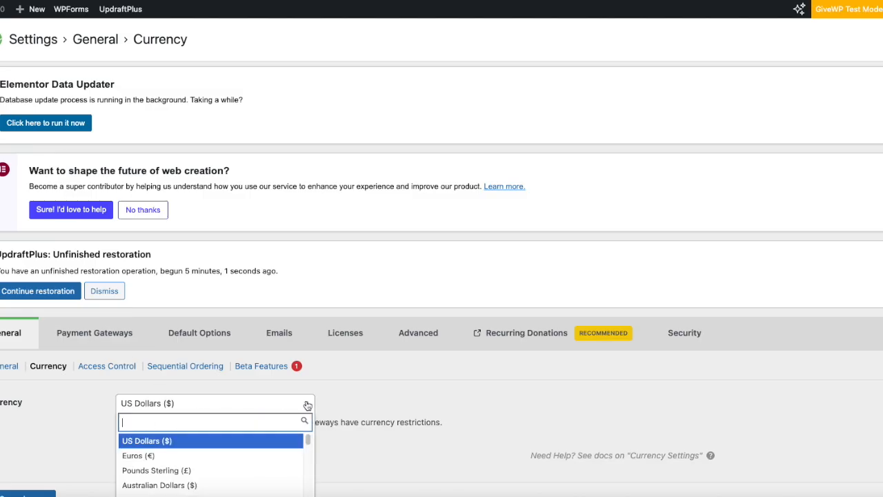
scroll(319, 407, down, 2)
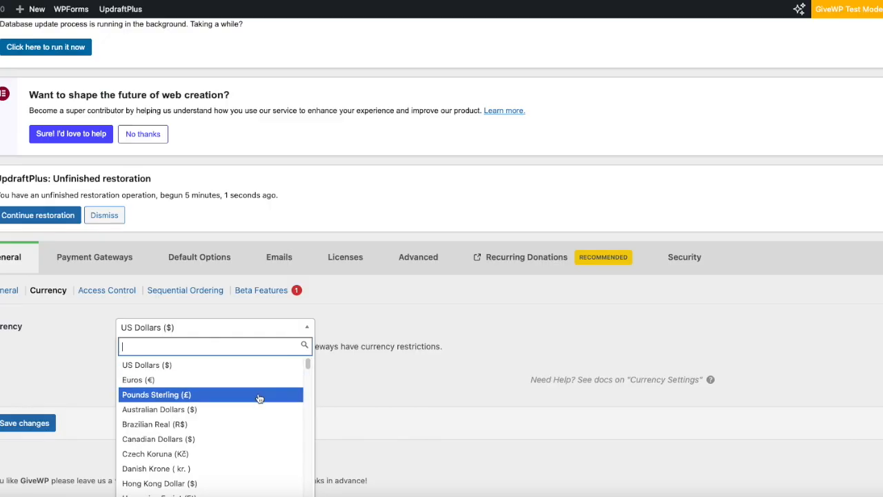
click(259, 396)
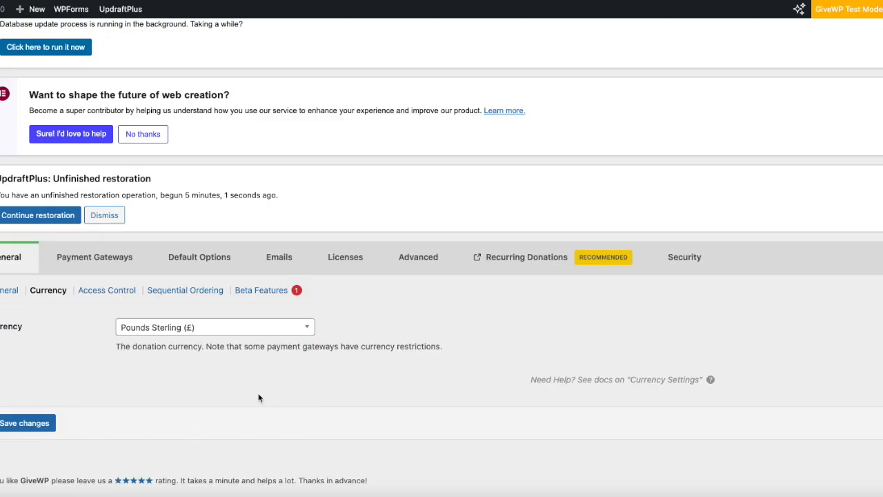
click(27, 423)
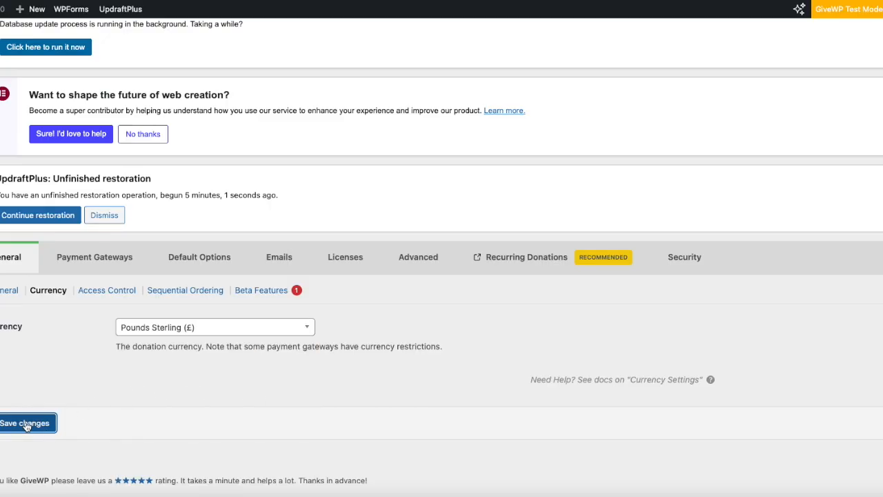
scroll(235, 311, down, 3)
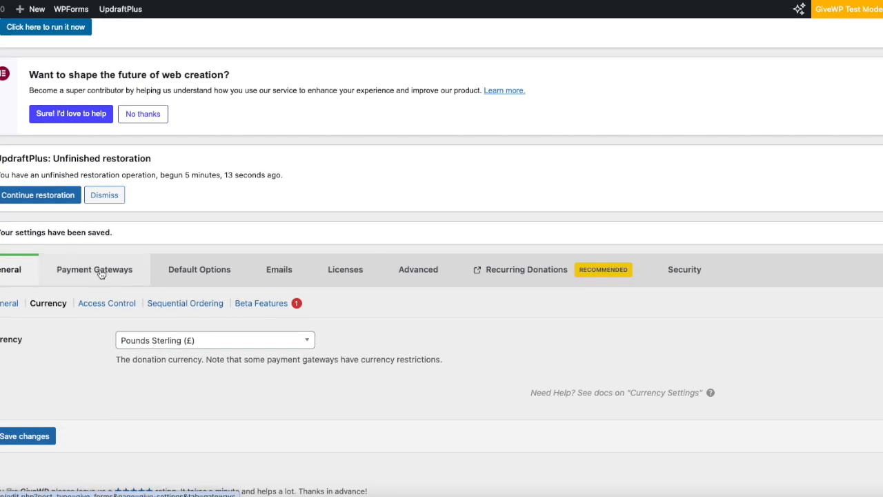
click(100, 271)
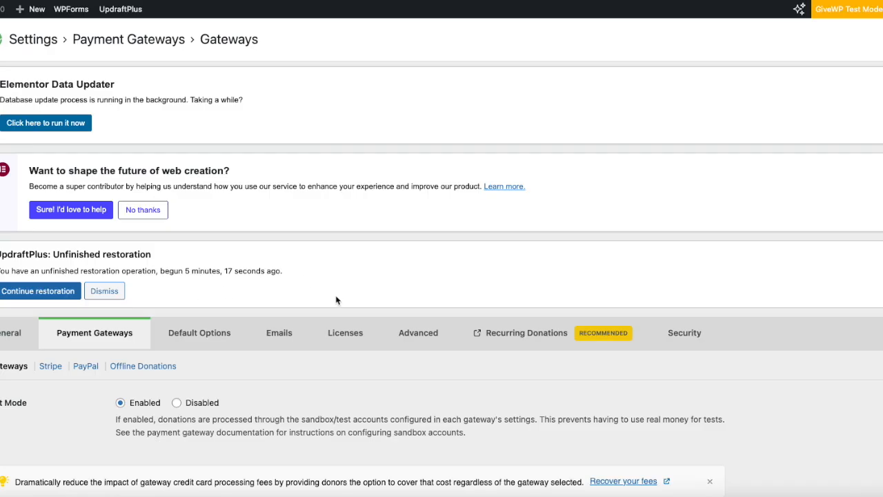
Scroll the Payment Gateways tab to the Enabled Gateways table with Test Mode enabled
scroll(335, 299, down, 6)
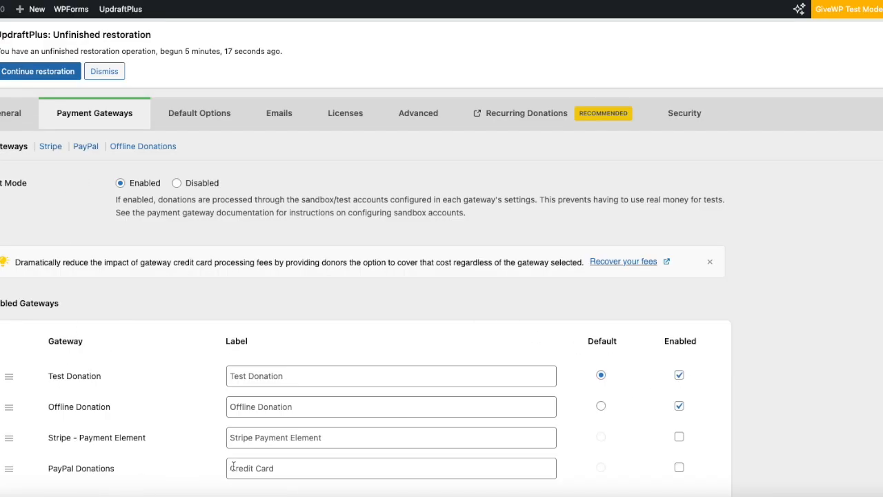
Scroll through the Stripe and PayPal gateway pages, then go back to General settings
click(50, 146)
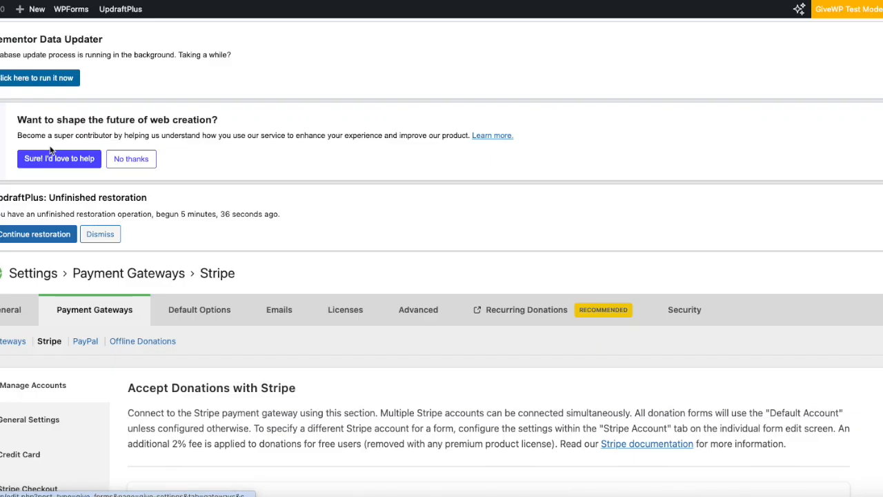
scroll(312, 427, down, 4)
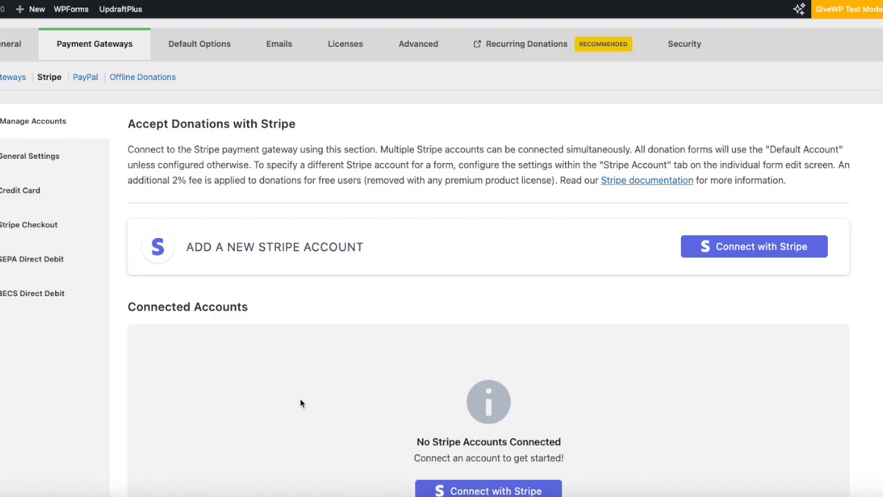
scroll(301, 403, up, 2)
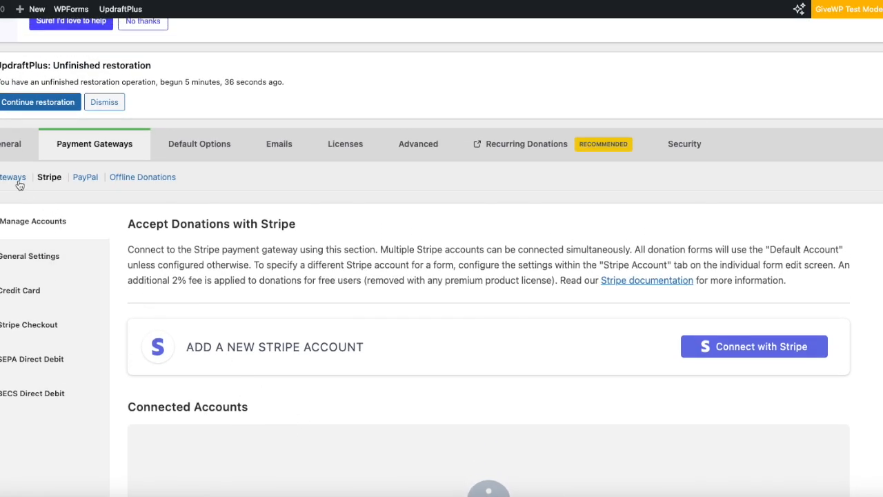
click(85, 177)
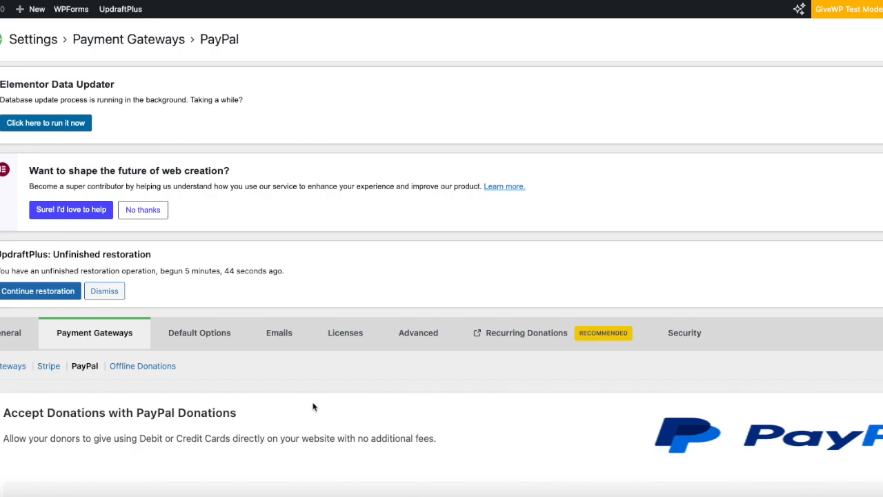
scroll(312, 406, down, 2)
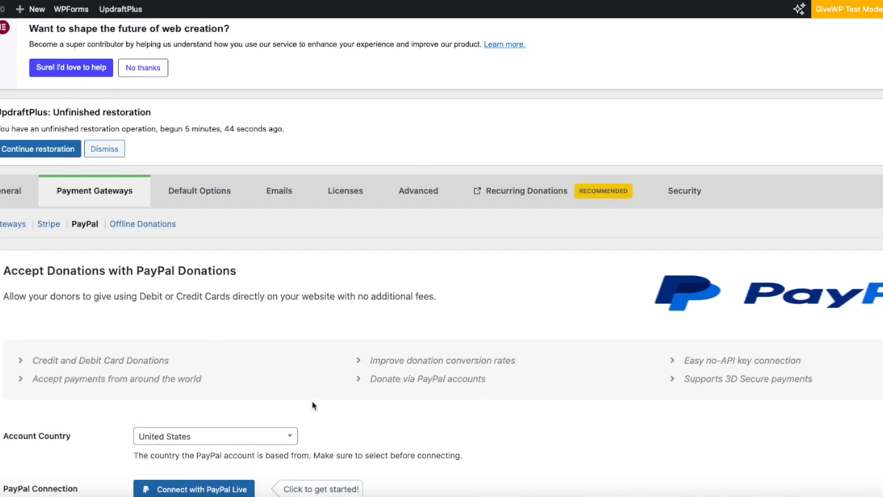
scroll(313, 406, down, 1)
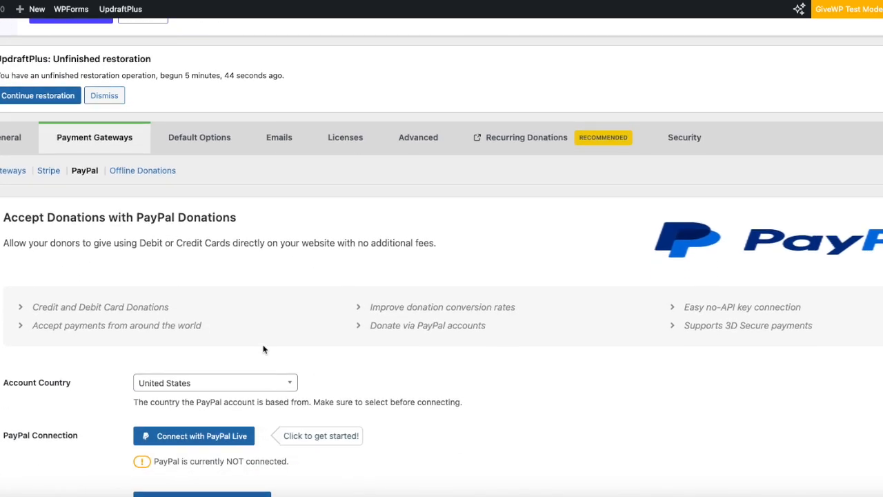
scroll(253, 344, down, 1)
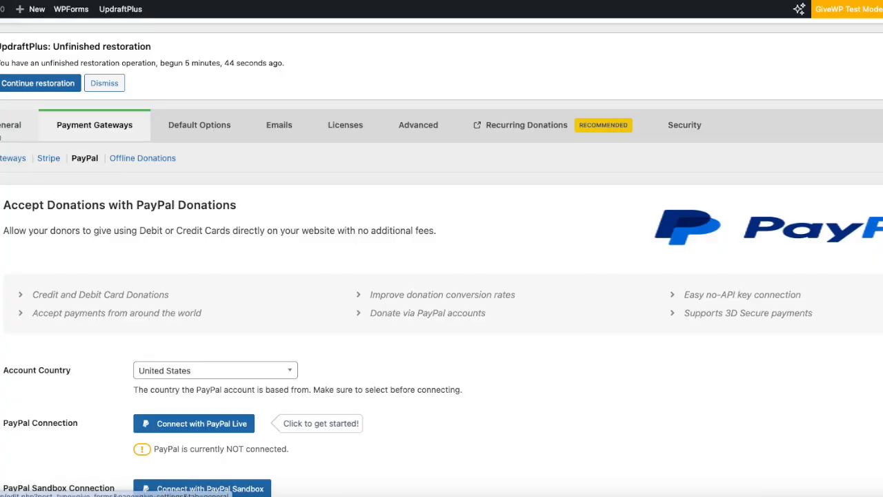
click(2, 131)
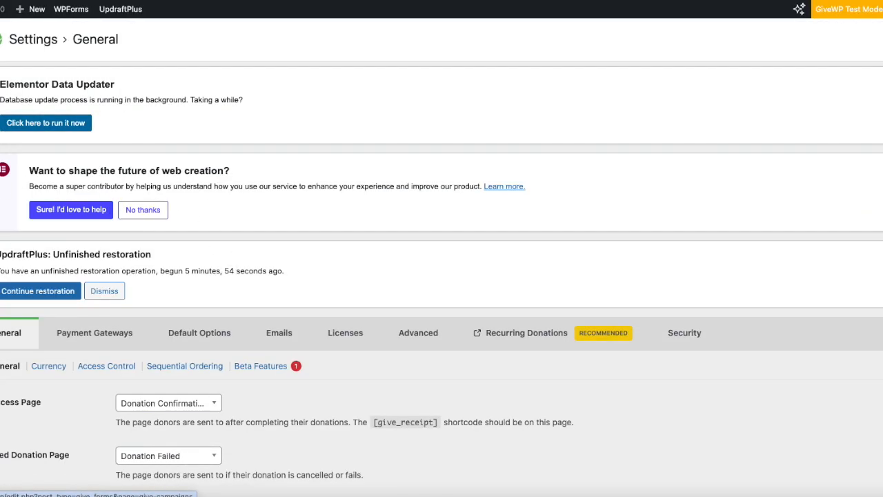
Open the Clean water project campaign and view its Forms list
click(1, 186)
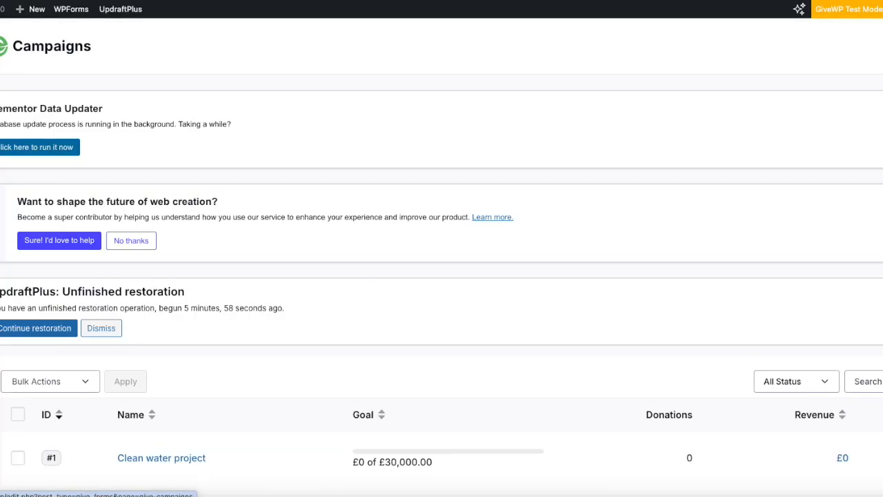
scroll(407, 372, down, 1)
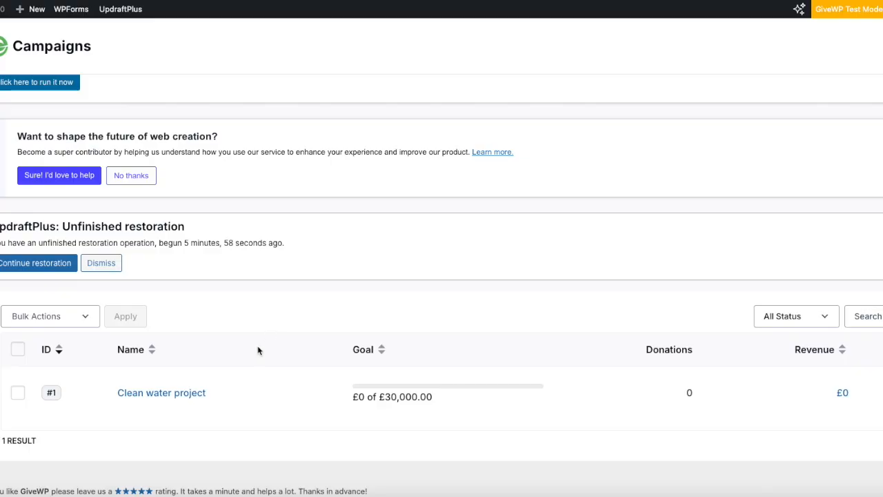
mouse_move(180, 399)
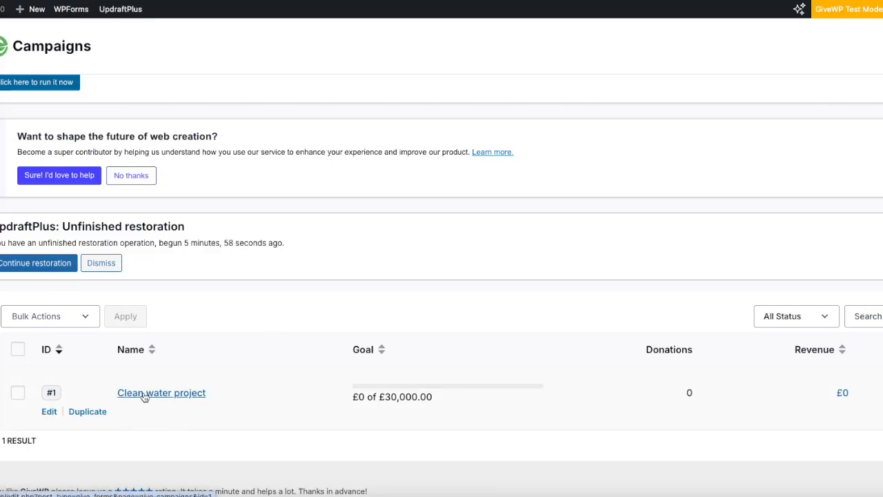
click(144, 395)
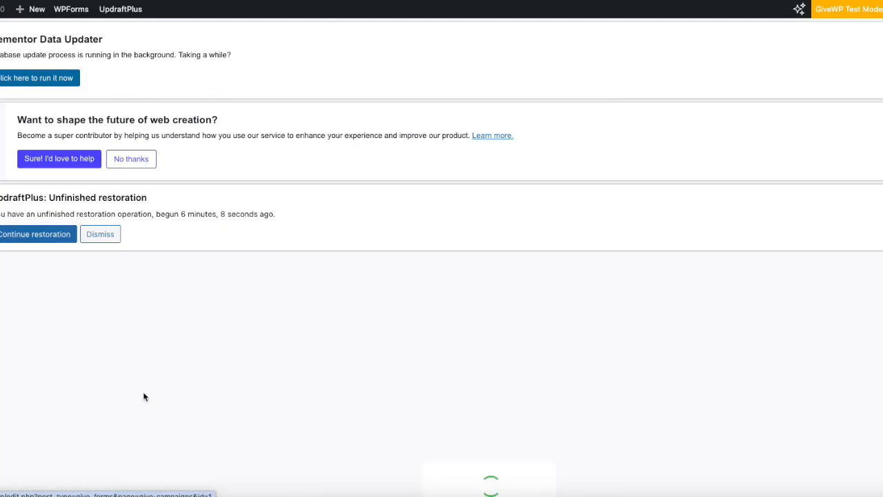
scroll(258, 363, down, 5)
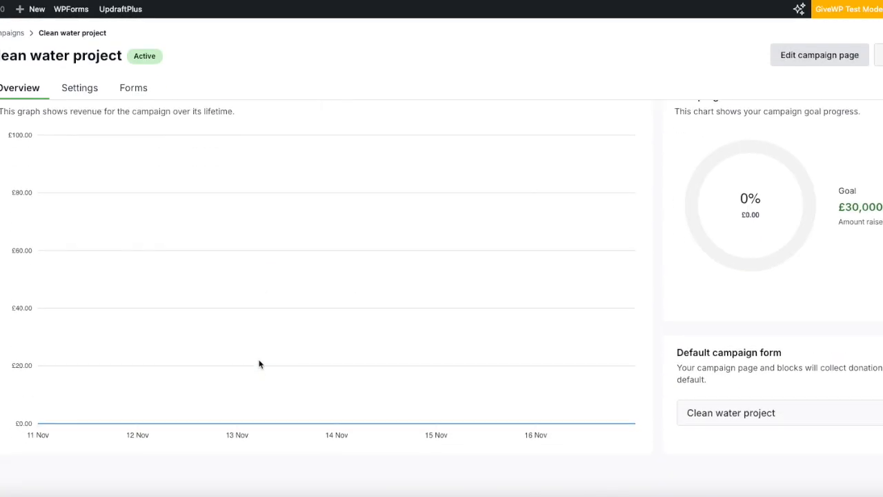
scroll(258, 364, up, 5)
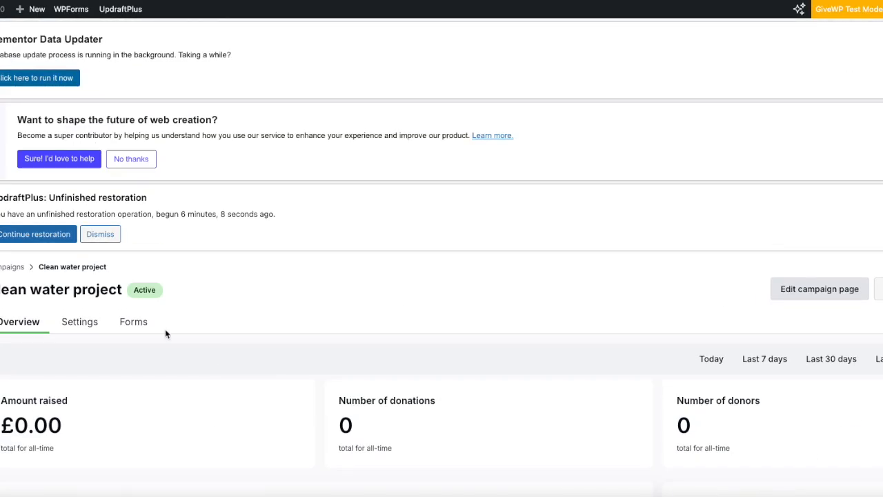
click(133, 322)
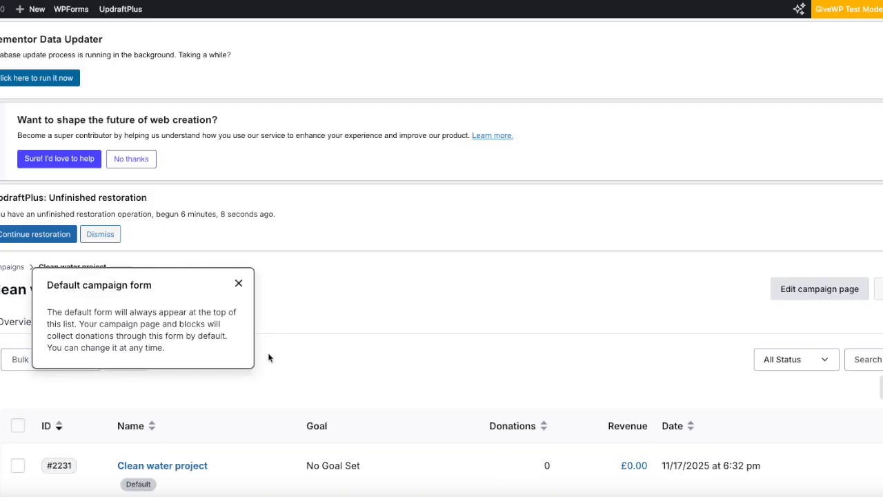
Dismiss the default campaign form notice and copy the form's shortcode text
click(238, 283)
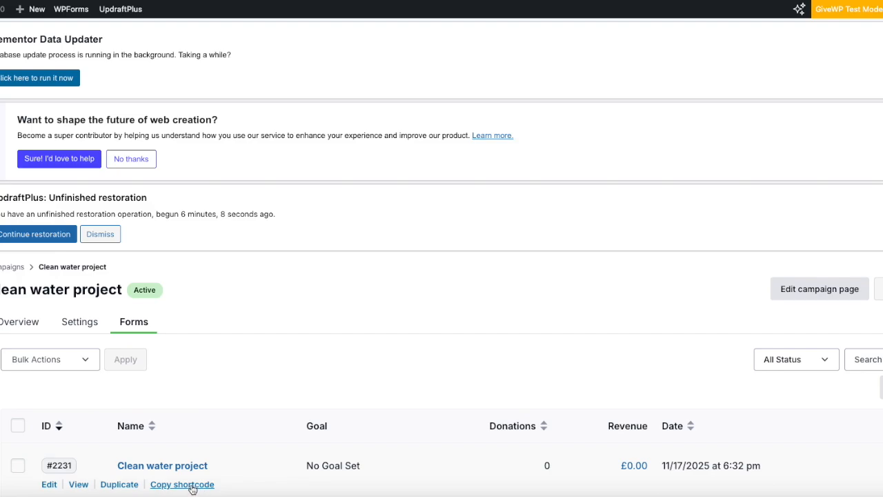
right_click(193, 489)
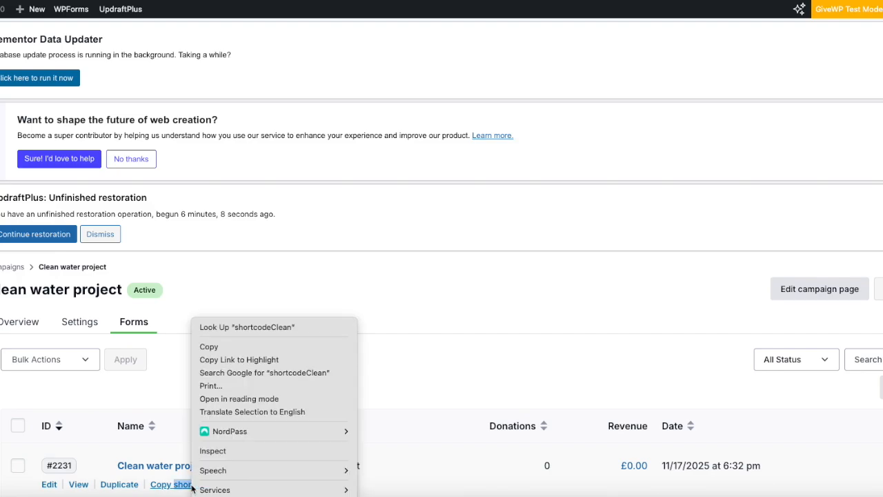
click(234, 353)
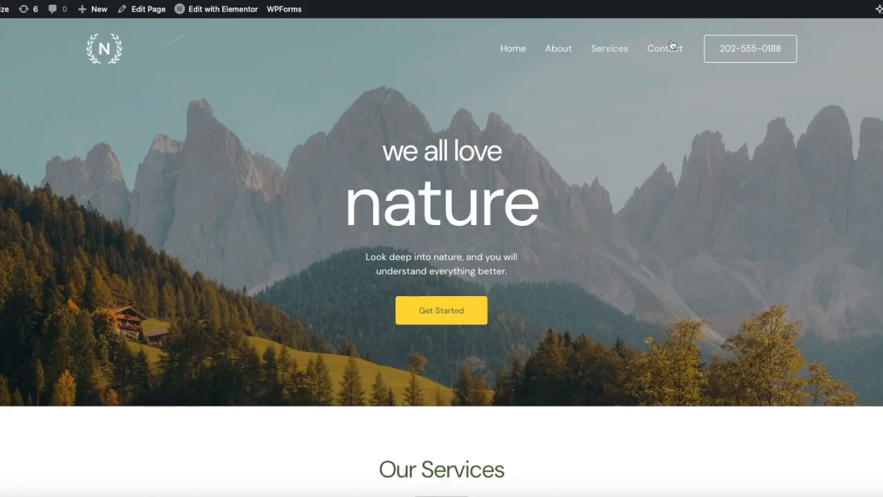
Open the Home page in Elementor, close the Structure panel and Top Bar popup, and scroll to the services
mouse_move(230, 10)
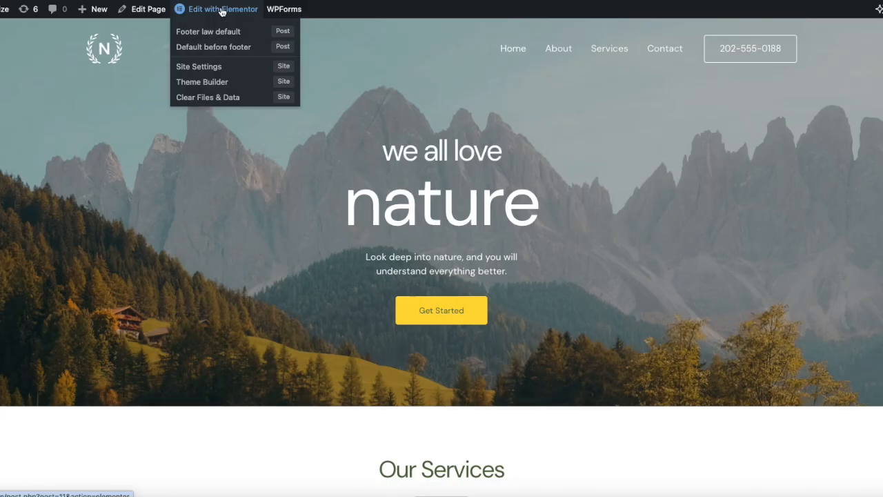
click(223, 9)
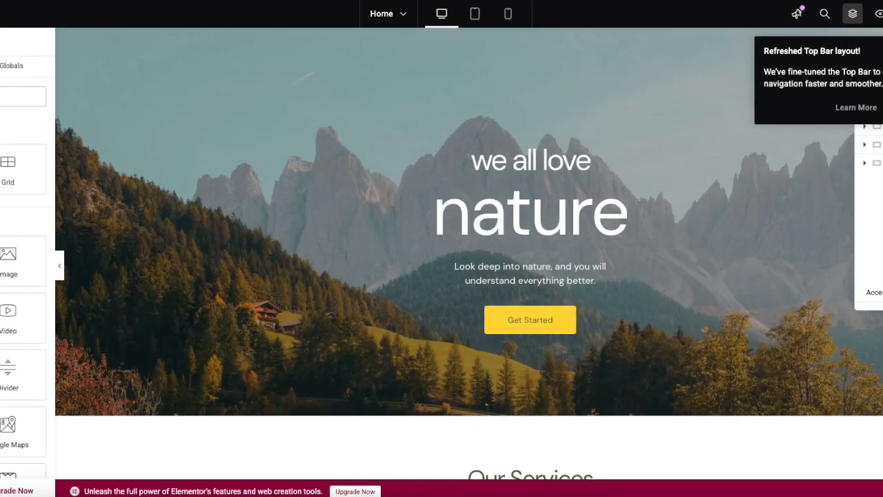
click(882, 103)
click(882, 108)
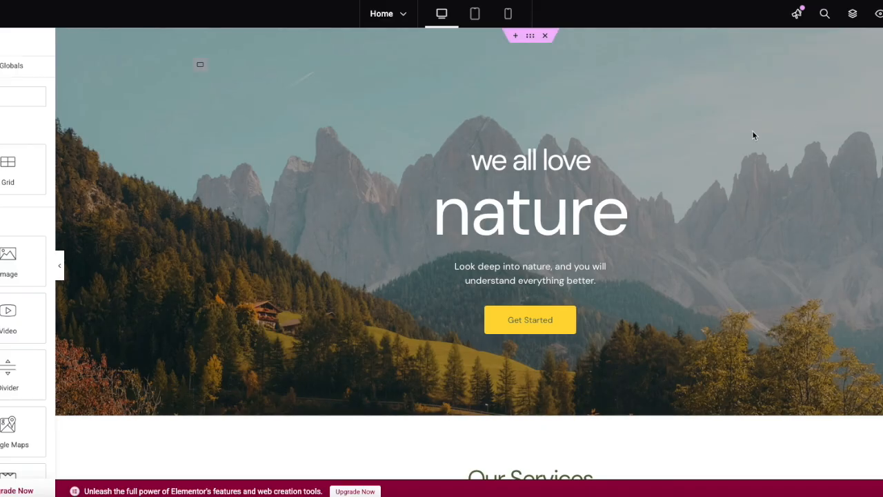
scroll(145, 211, down, 5)
scroll(165, 211, down, 5)
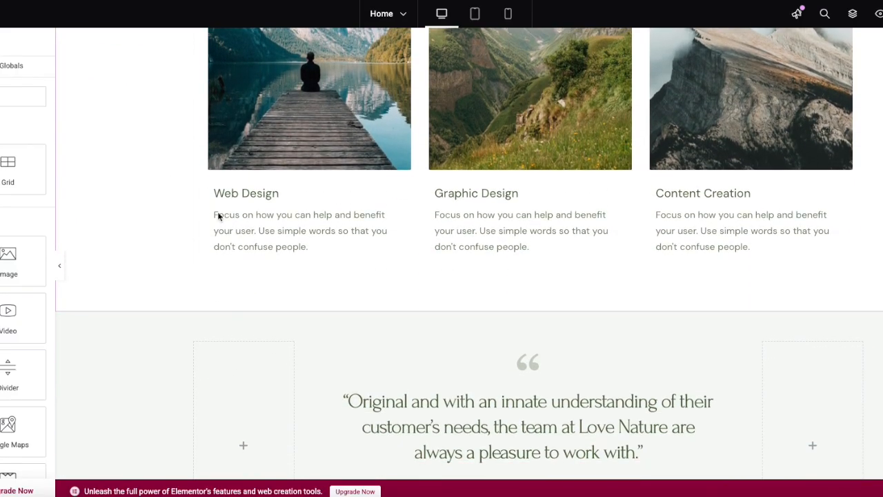
Add a new Flexbox section with a single-column structure above the testimonial
click(515, 306)
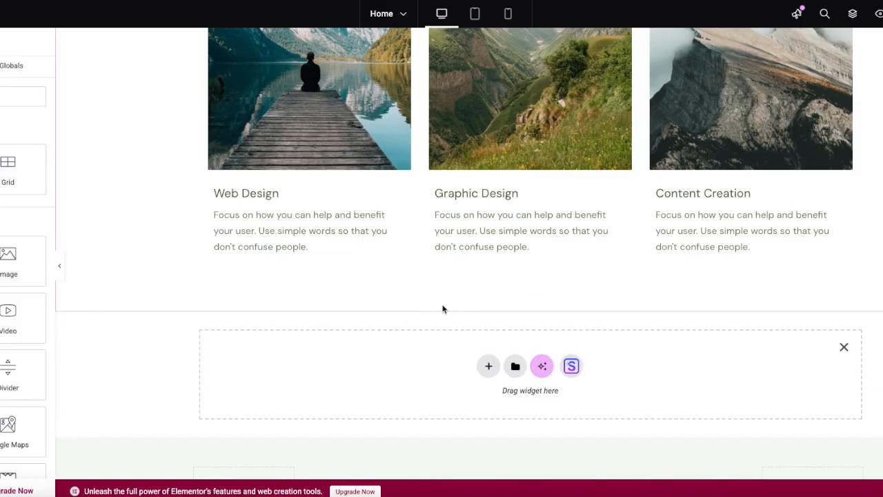
click(488, 366)
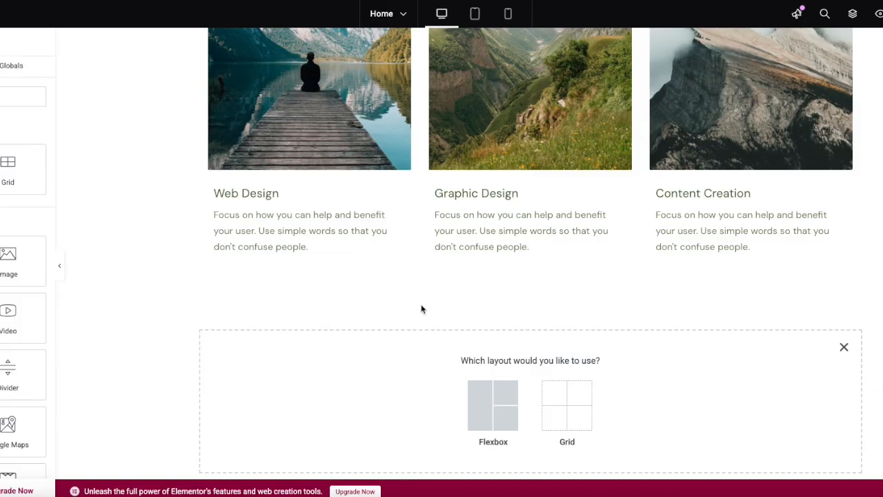
click(478, 389)
click(368, 393)
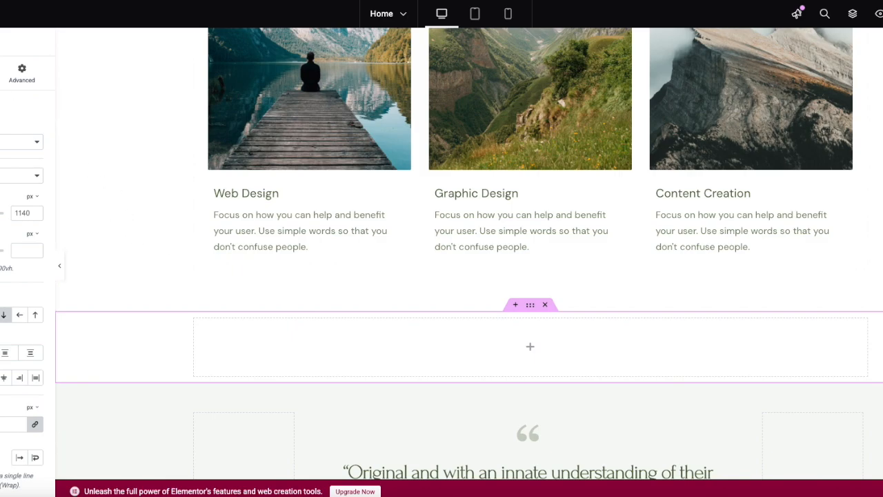
Drop a Shortcode widget into the section, paste the copied shortcode text, and preview the page
click(0, 14)
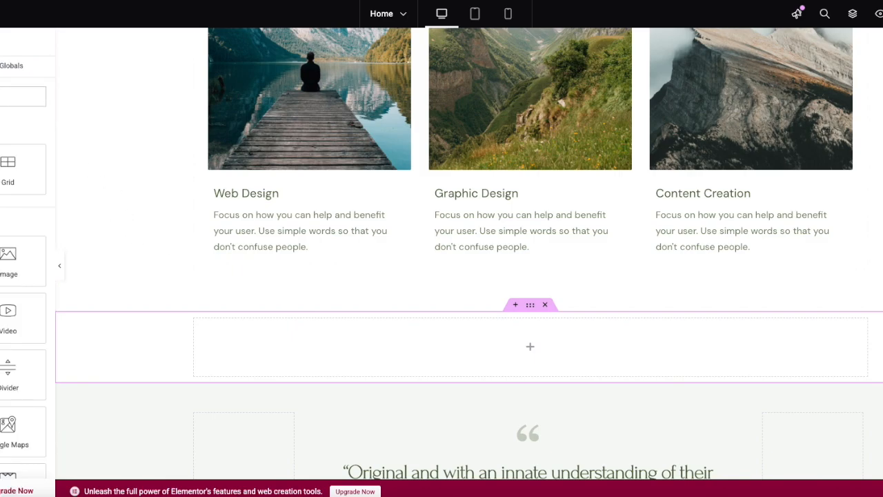
text(sho)
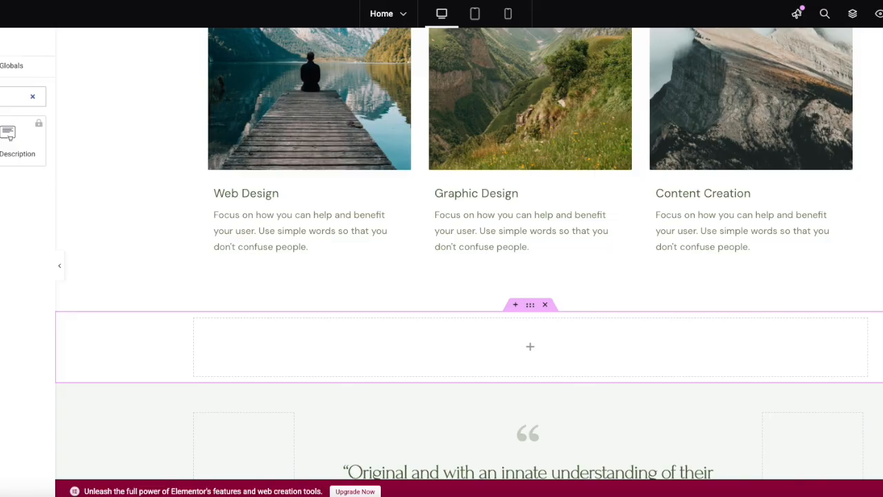
drag(8, 136, 409, 350)
right_click(1, 183)
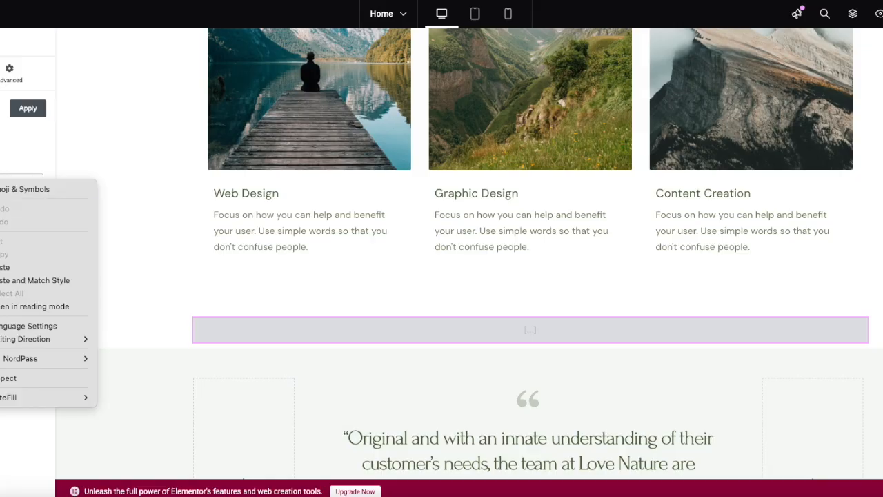
click(16, 267)
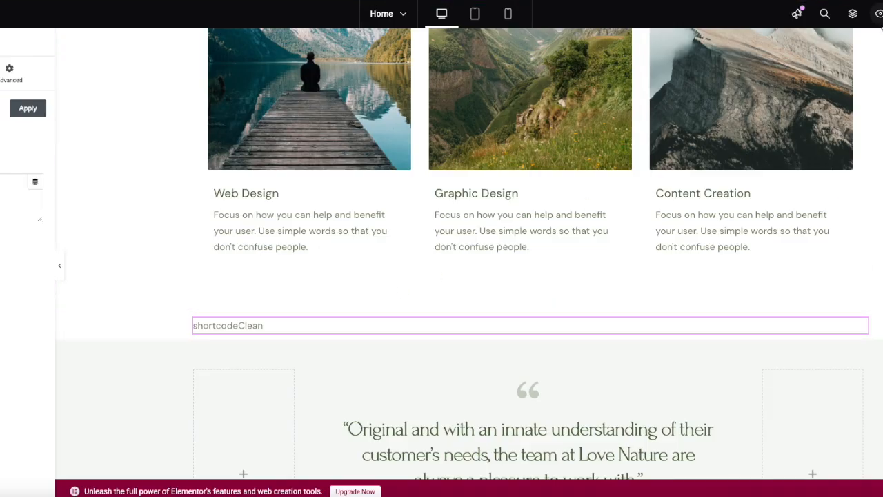
click(879, 14)
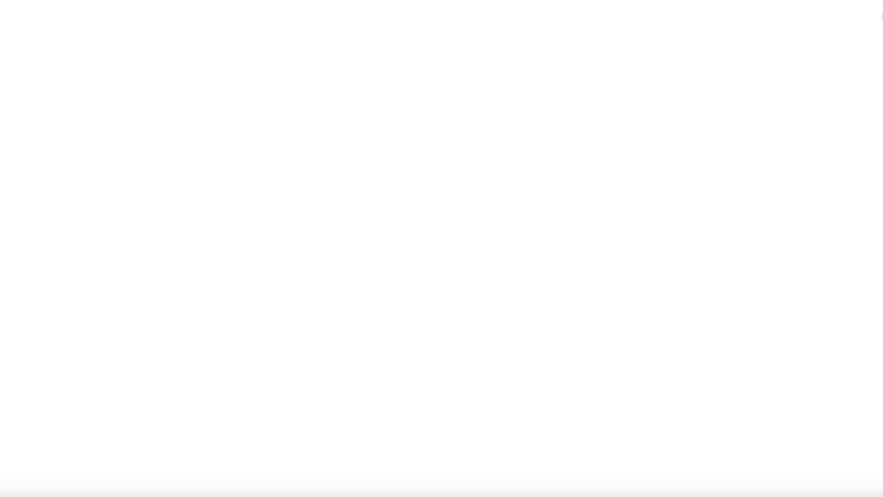
Copy donation form #2231's shortcode and dismiss the clipboard confirmation
scroll(716, 212, down, 10)
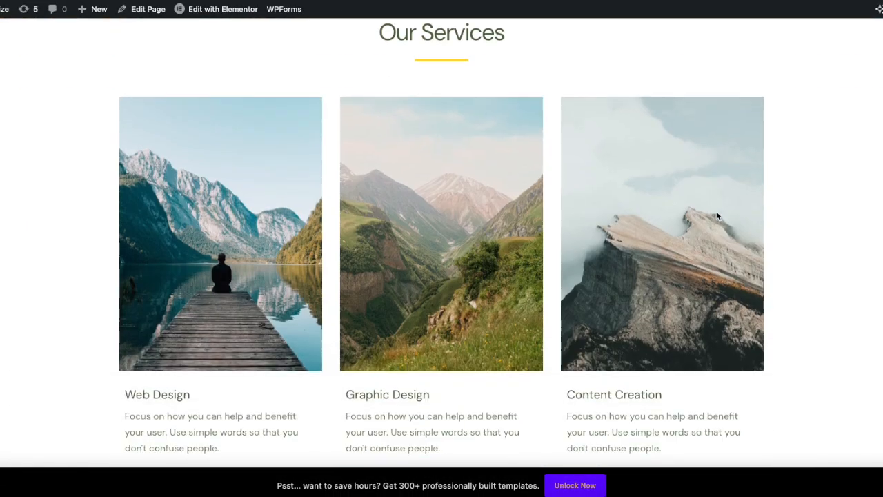
scroll(716, 215, up, 8)
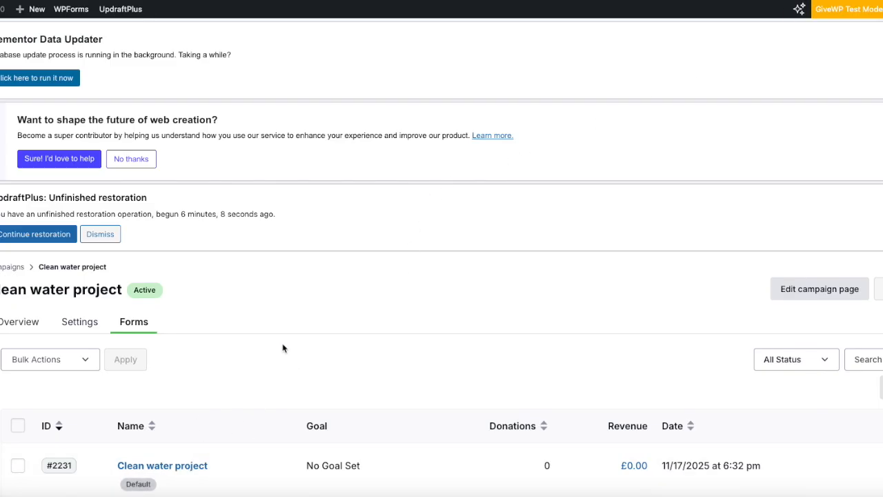
scroll(286, 343, down, 2)
mouse_move(185, 413)
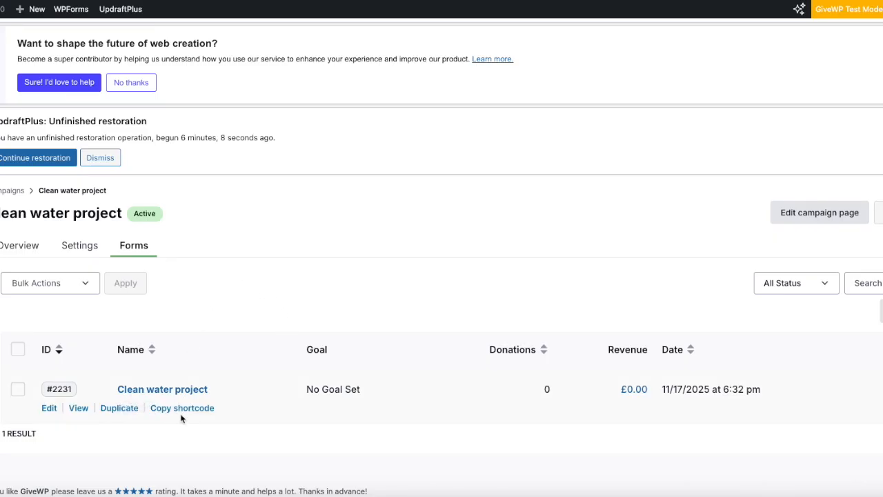
click(182, 407)
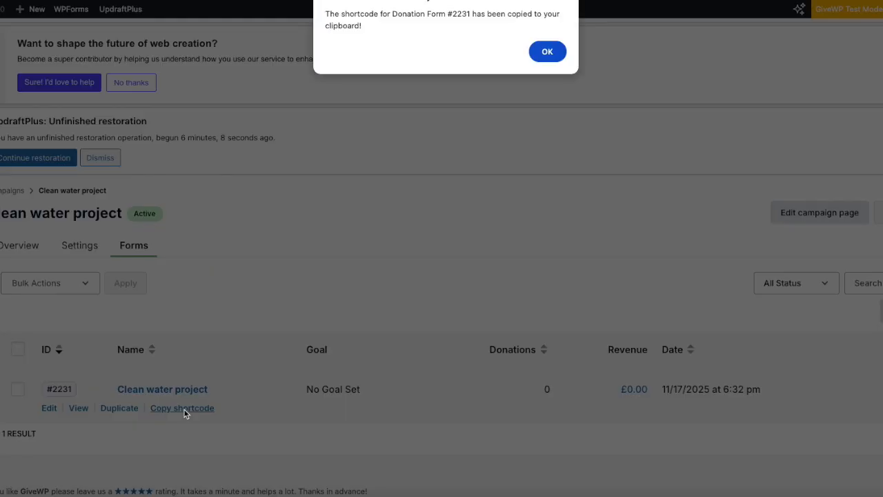
click(543, 54)
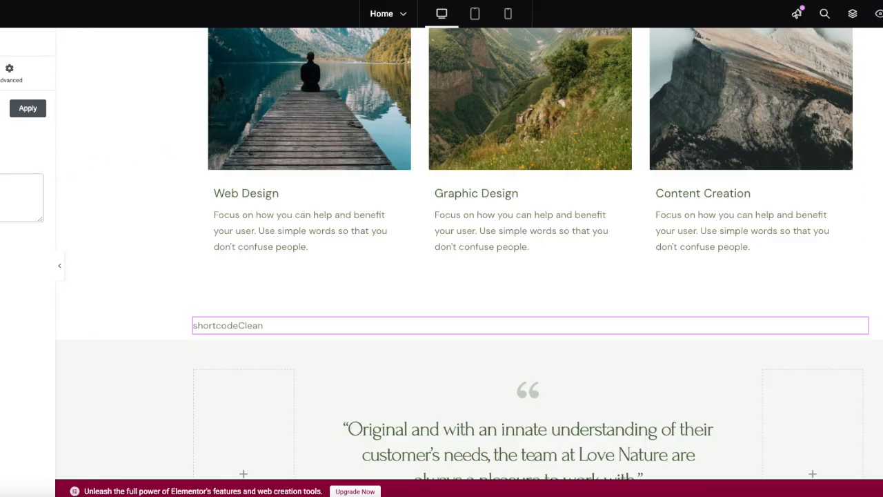
Paste the form #2231 shortcode into the Shortcode widget and preview the home page
right_click(2, 185)
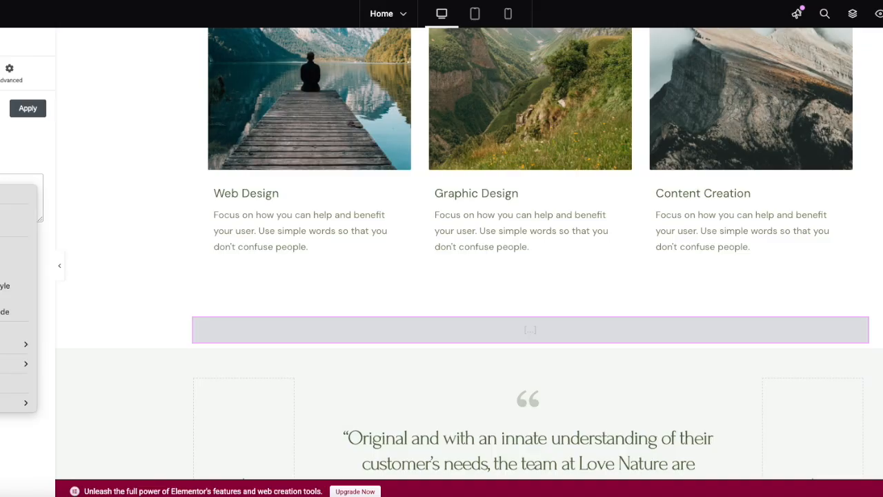
click(13, 272)
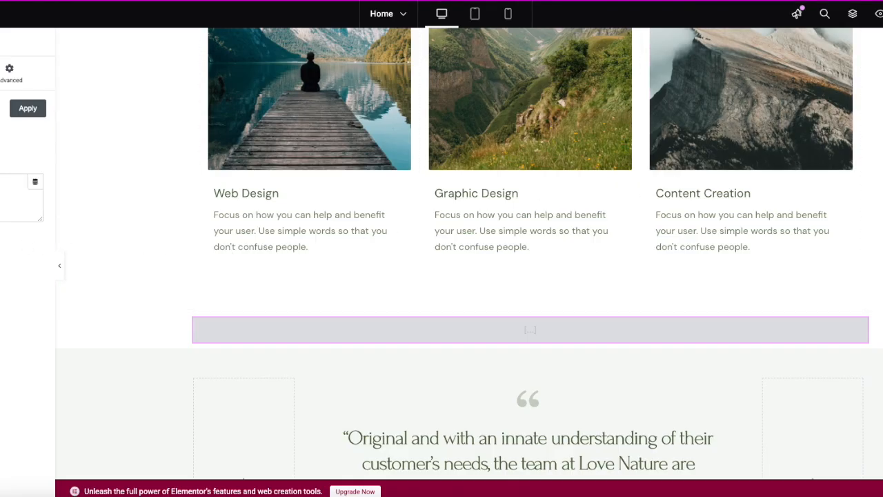
click(878, 15)
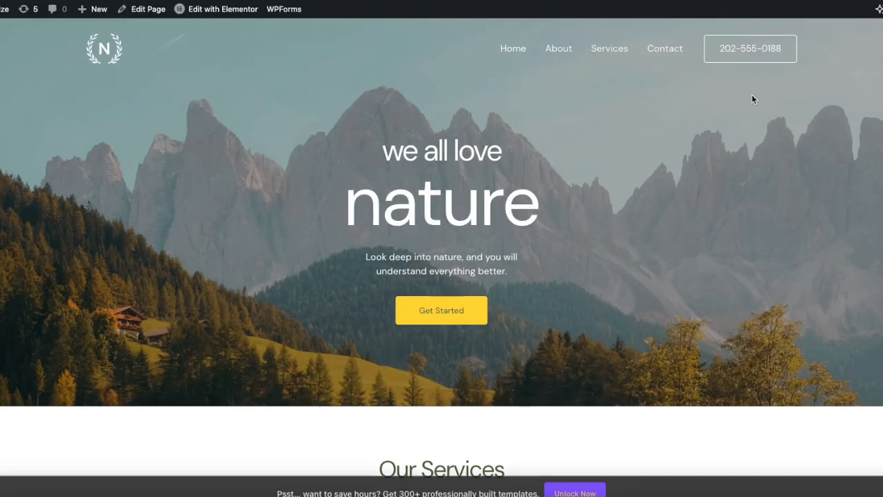
Choose £50.00 as the donation amount and proceed to the donor details
scroll(660, 226, down, 2)
scroll(660, 228, down, 10)
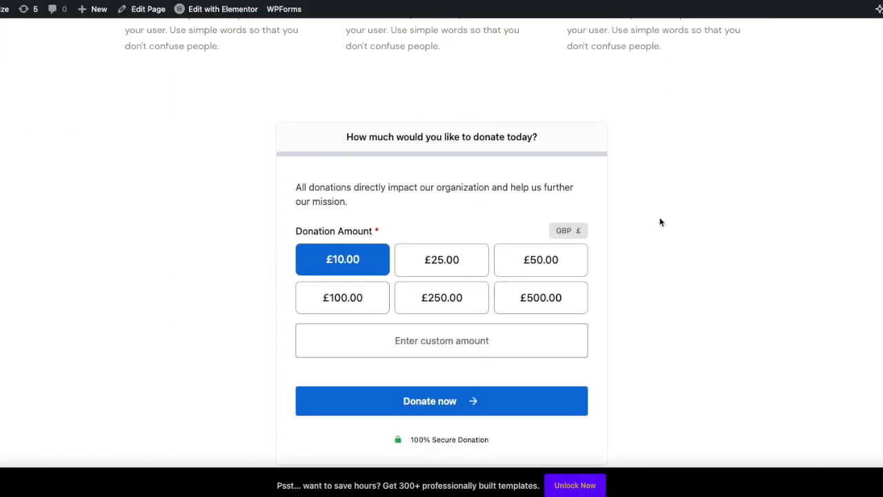
scroll(660, 221, down, 1)
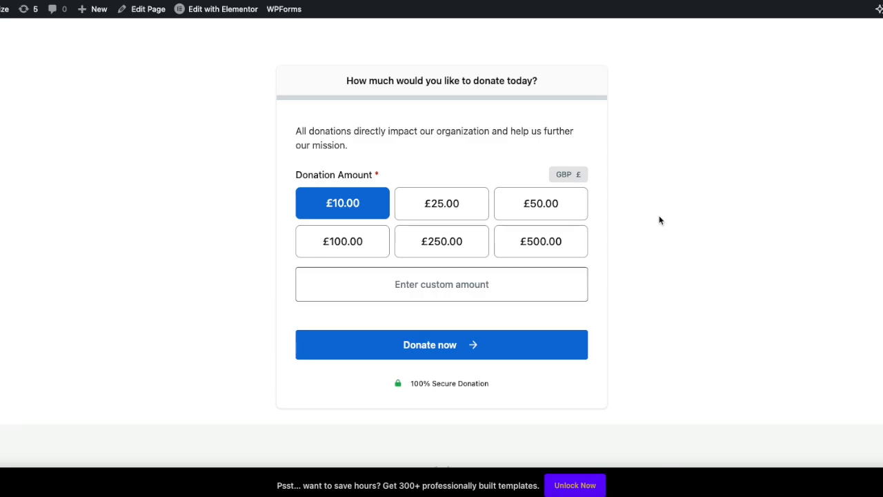
scroll(659, 215, up, 12)
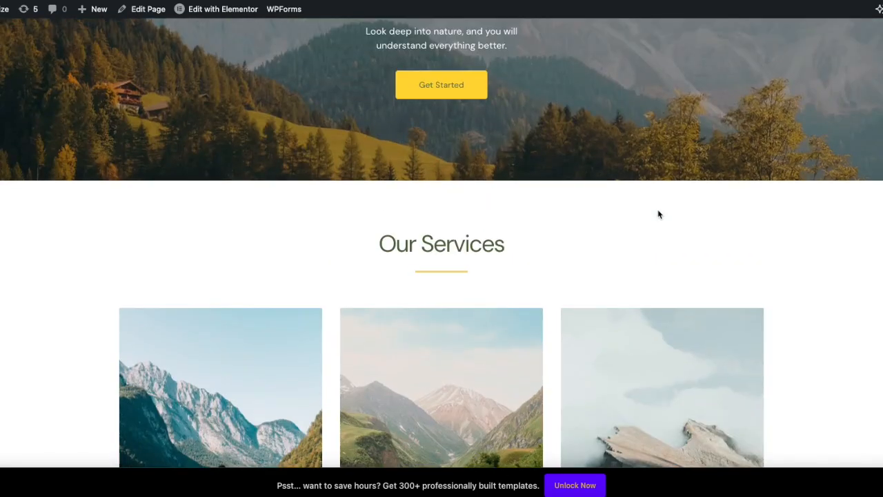
scroll(658, 214, down, 10)
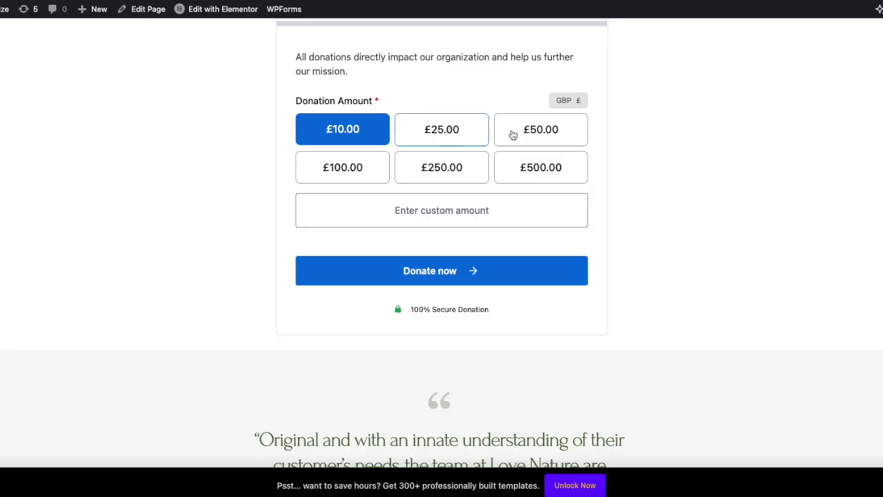
click(543, 136)
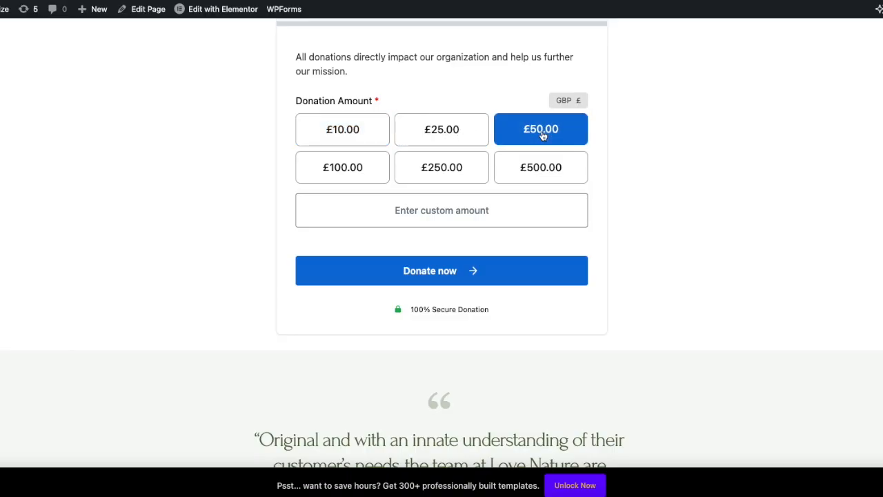
click(469, 271)
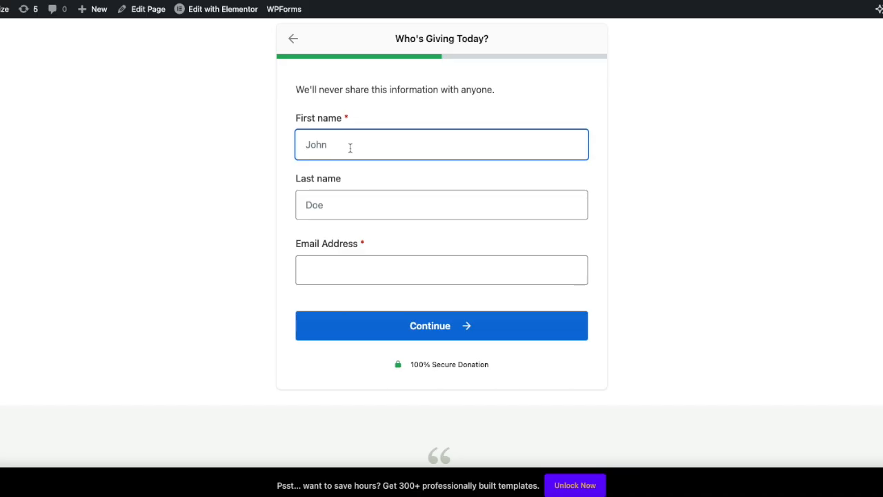
Enter the donor's first name, last name and e-mail address, then continue to payment
text(John)
key(Tab)
text(Doe)
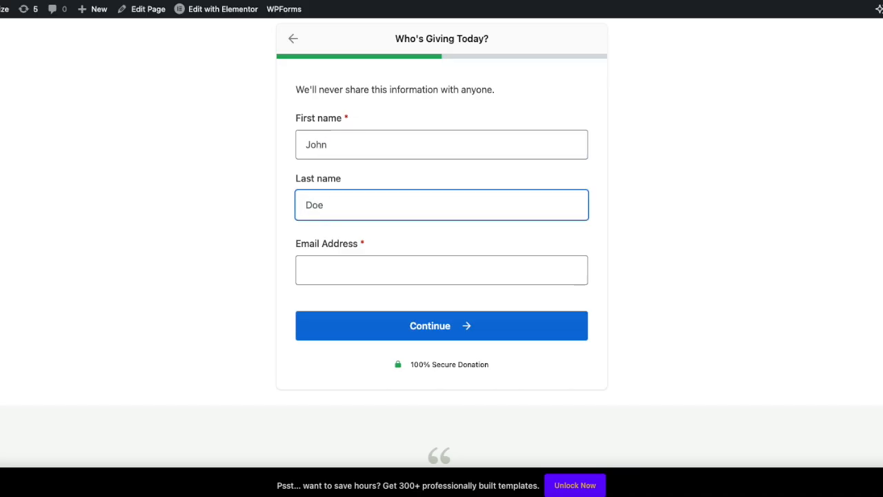
click(400, 280)
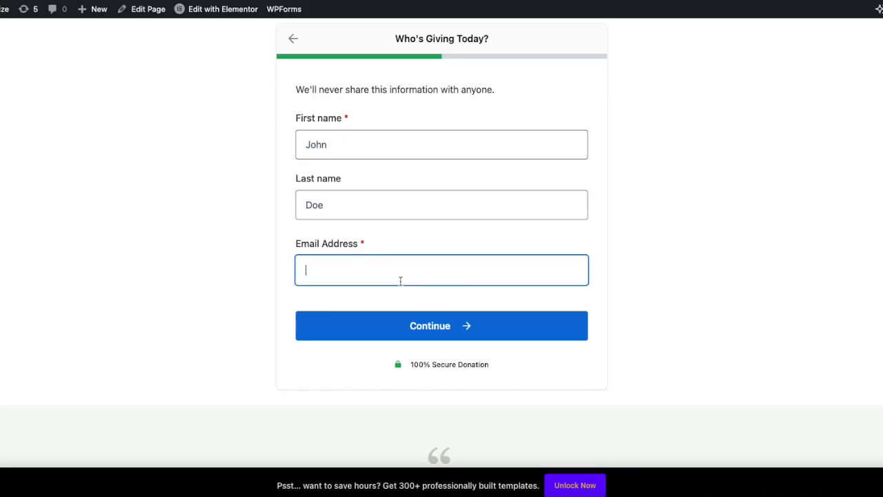
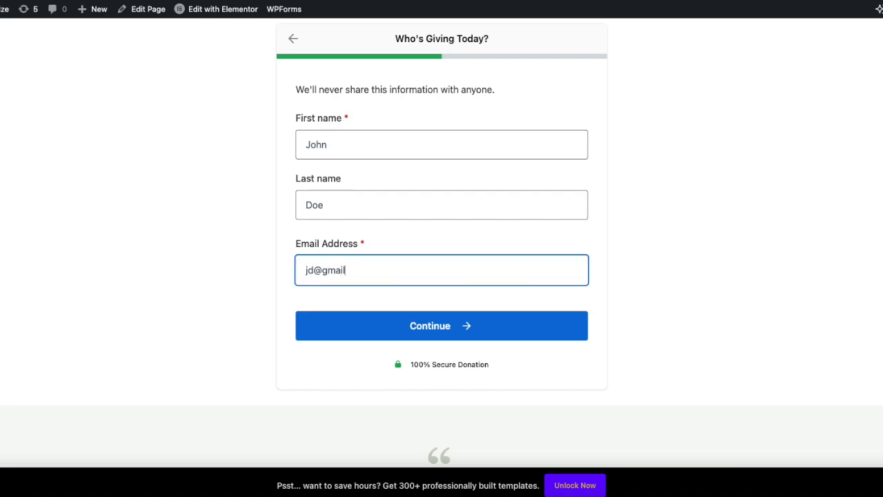
click(445, 328)
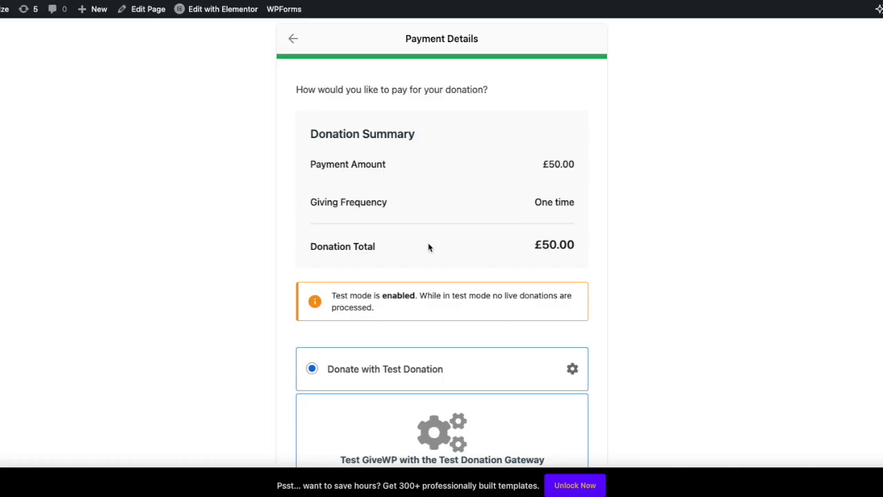
Try the Offline Donation payment method, then switch back to Test Donation
scroll(439, 253, down, 2)
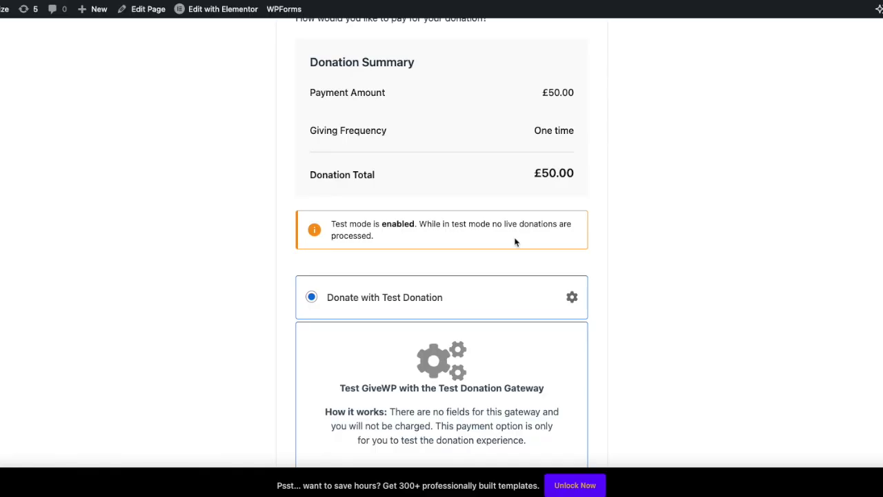
scroll(515, 241, down, 2)
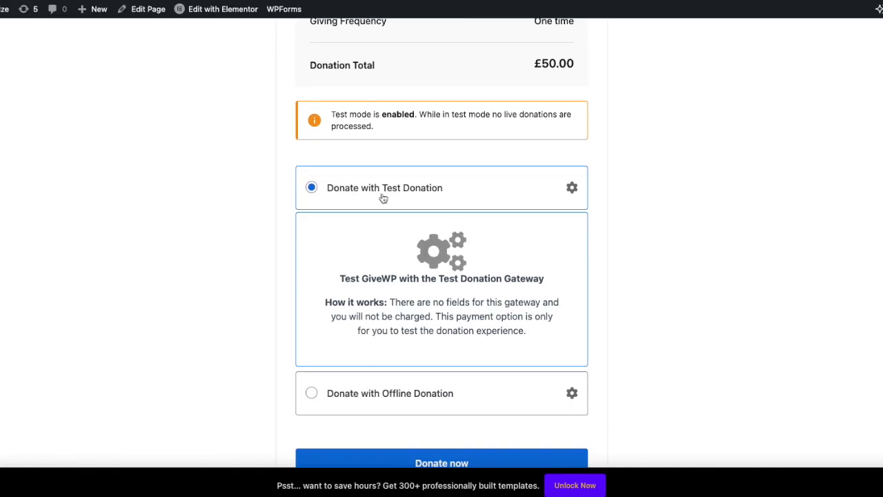
scroll(535, 208, down, 1)
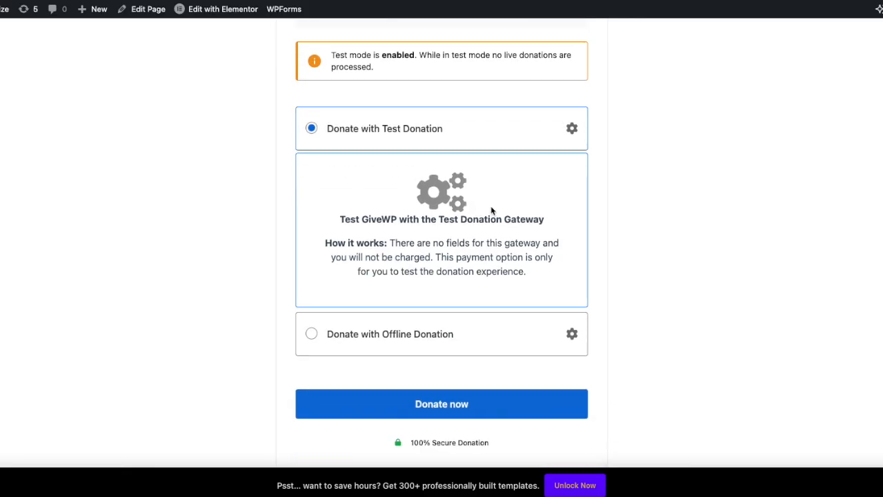
click(314, 336)
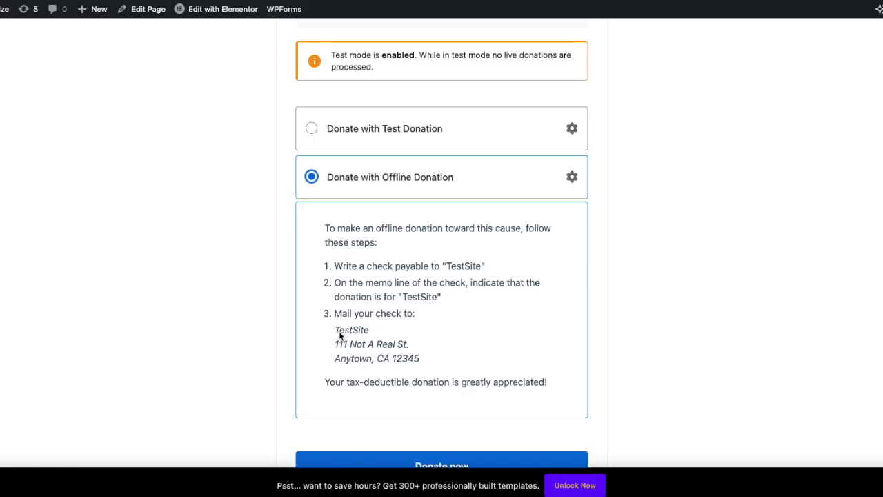
scroll(392, 221, up, 1)
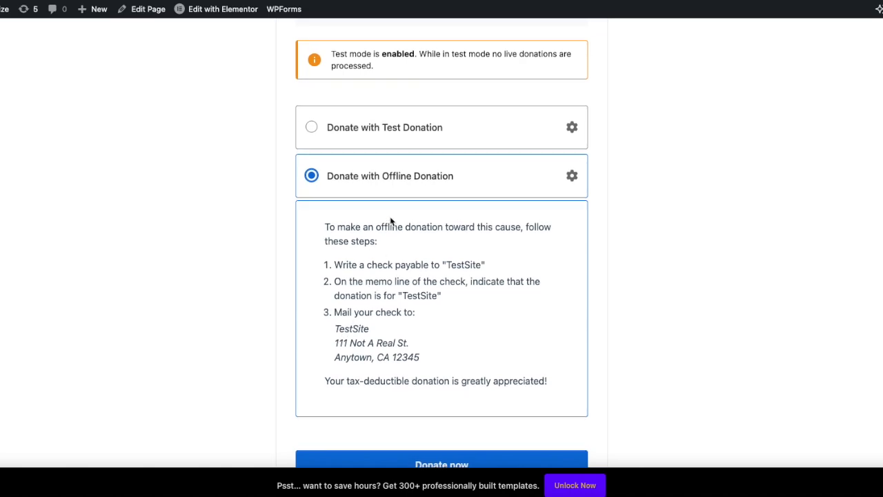
scroll(391, 222, up, 2)
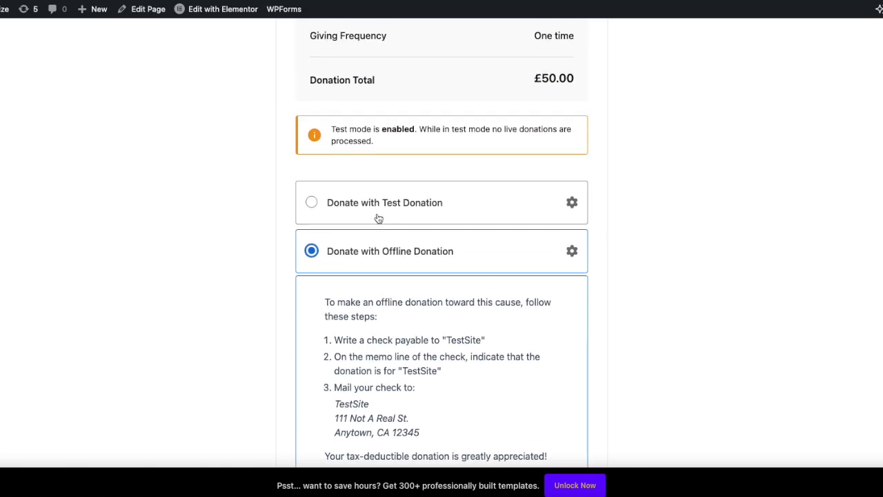
click(312, 202)
scroll(489, 325, down, 5)
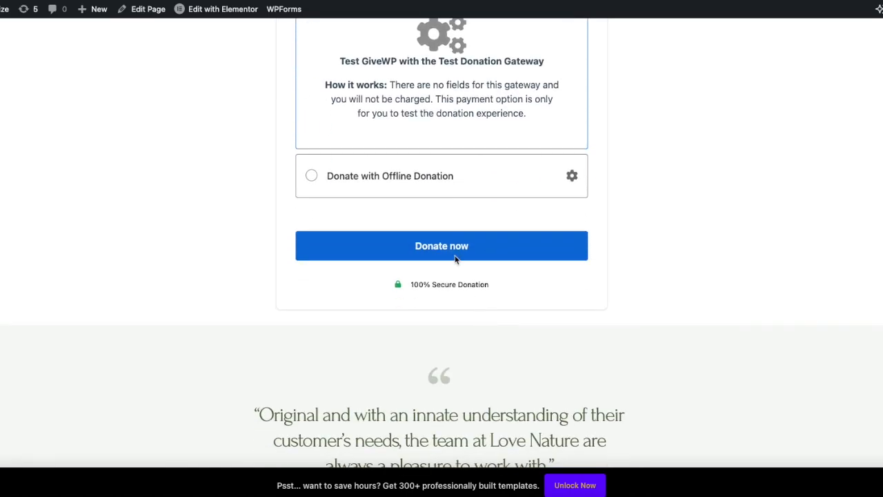
Submit the £50.00 donation and review the Completed Test Donation confirmation
click(445, 243)
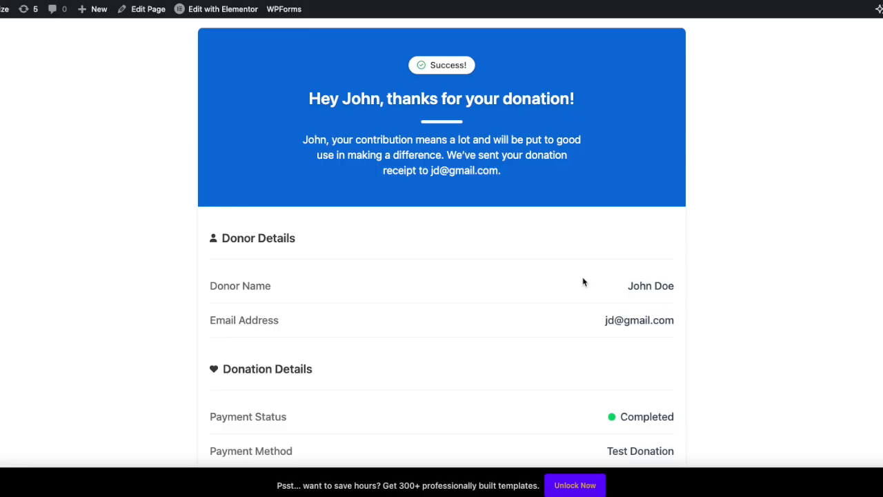
scroll(582, 280, down, 4)
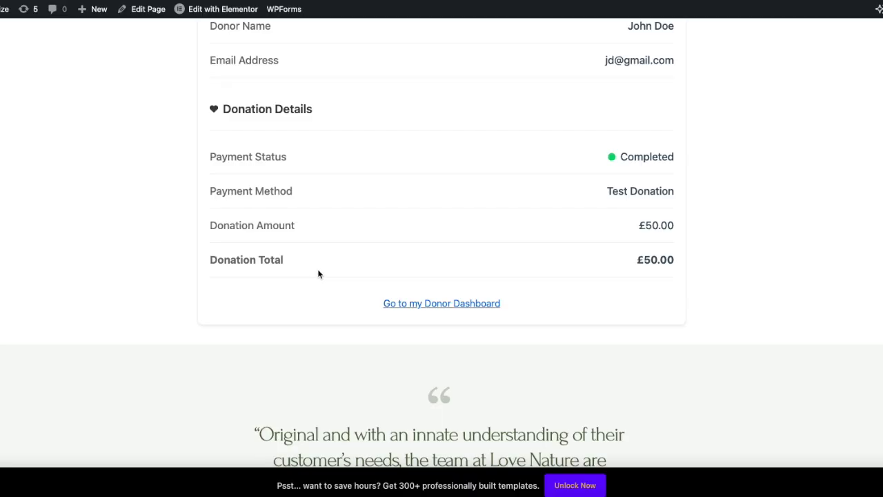
scroll(318, 274, up, 9)
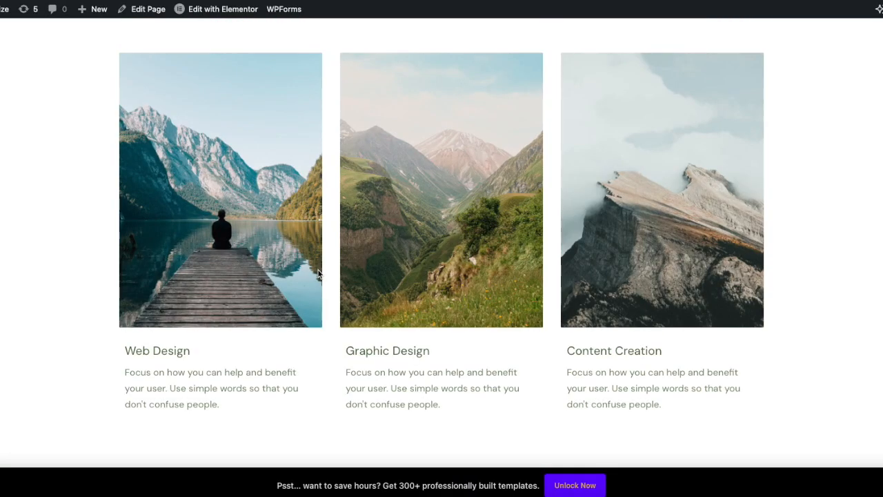
scroll(321, 271, down, 5)
scroll(393, 254, up, 3)
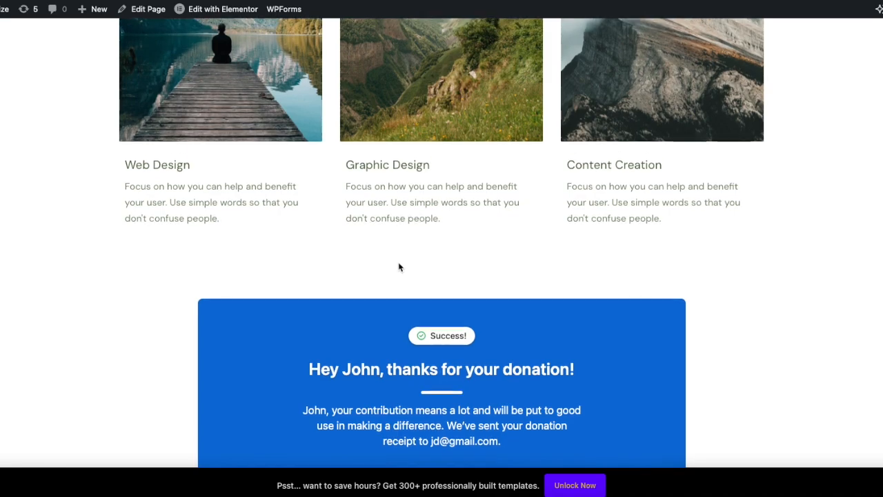
scroll(400, 266, down, 6)
scroll(400, 267, up, 15)
scroll(400, 266, down, 15)
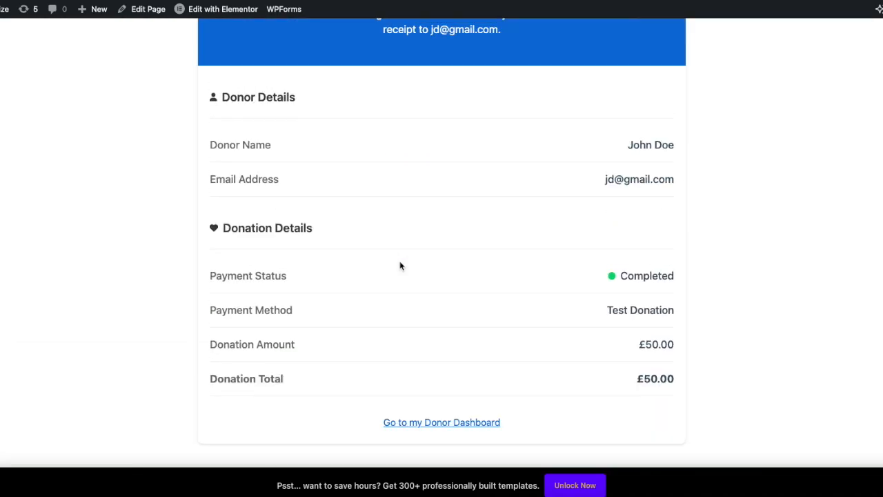
scroll(400, 266, up, 7)
scroll(400, 266, up, 10)
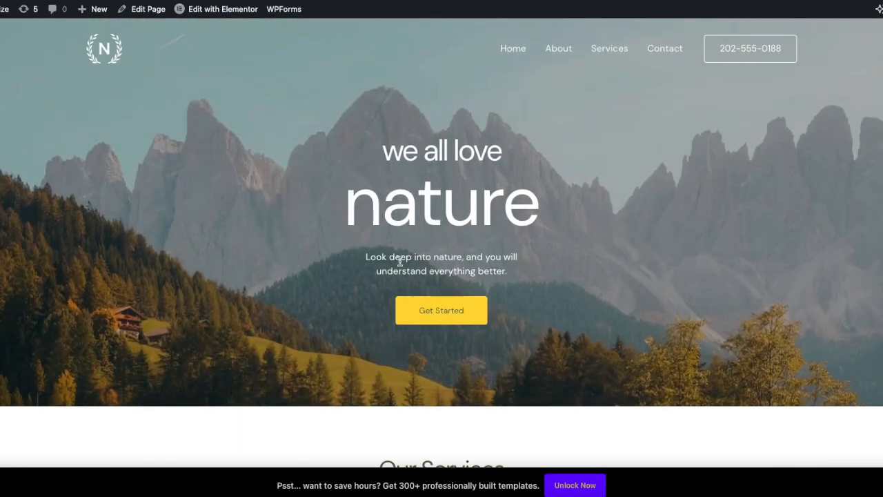